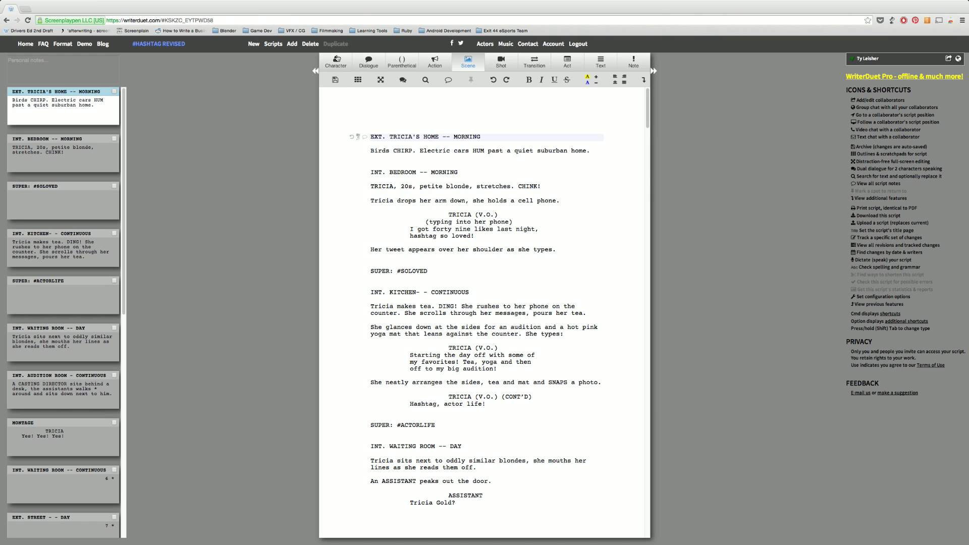
click(644, 80)
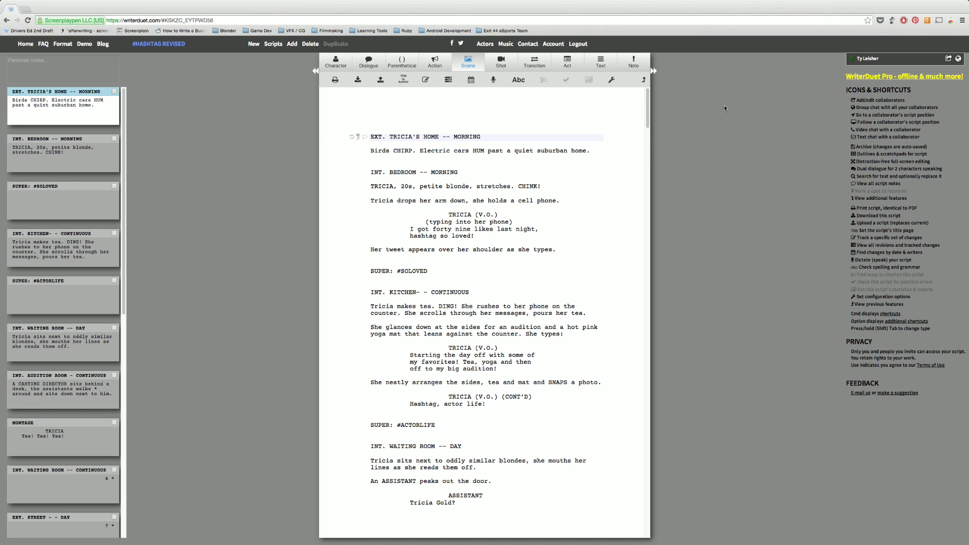
click(644, 79)
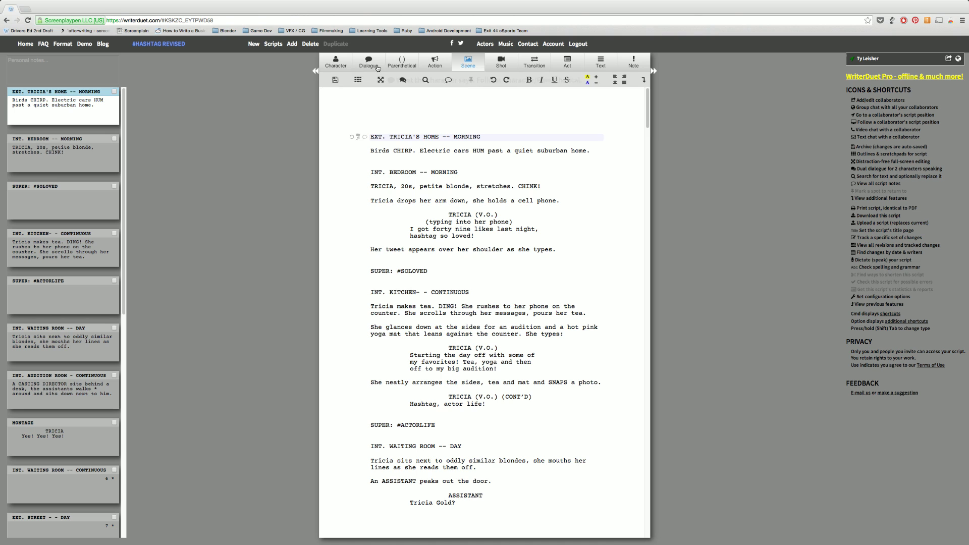
triple_click(484, 136)
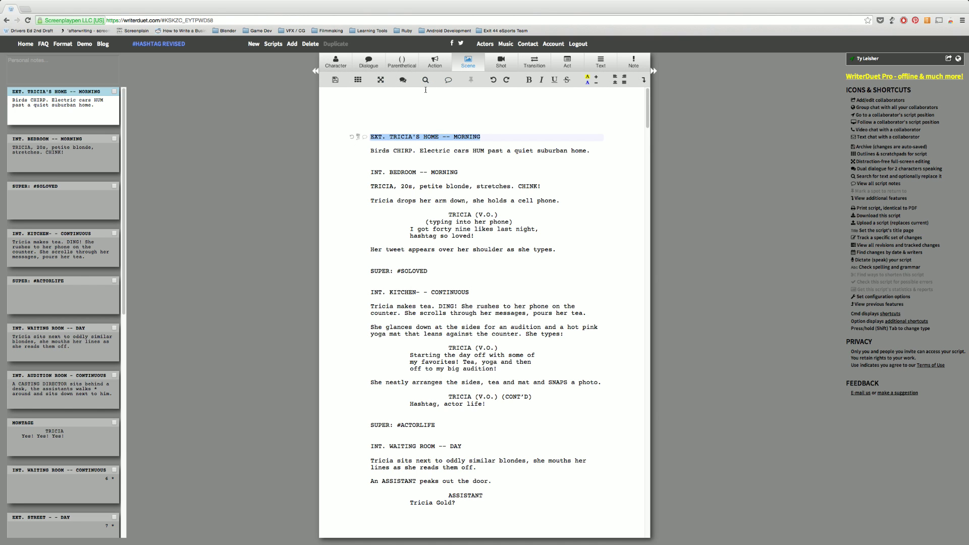
key(Right)
click(409, 70)
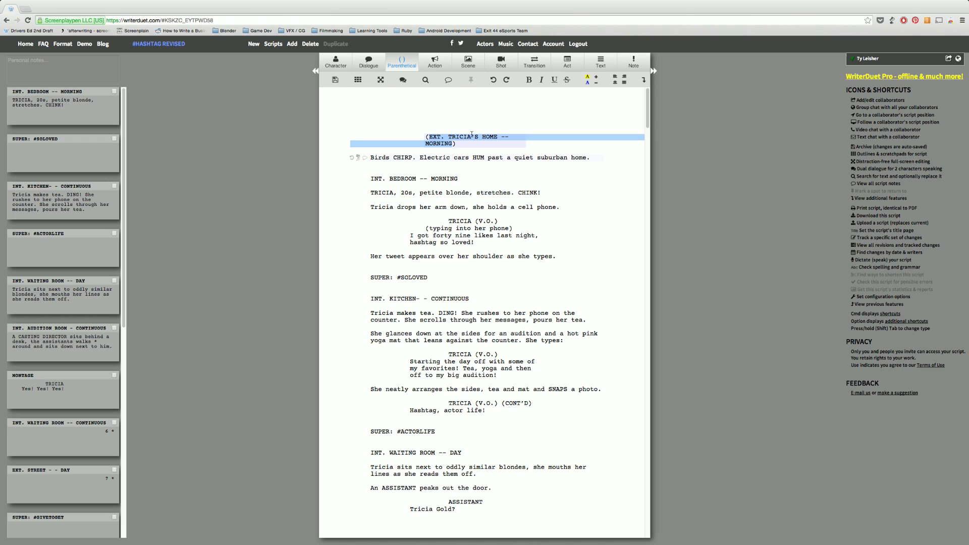
click(468, 62)
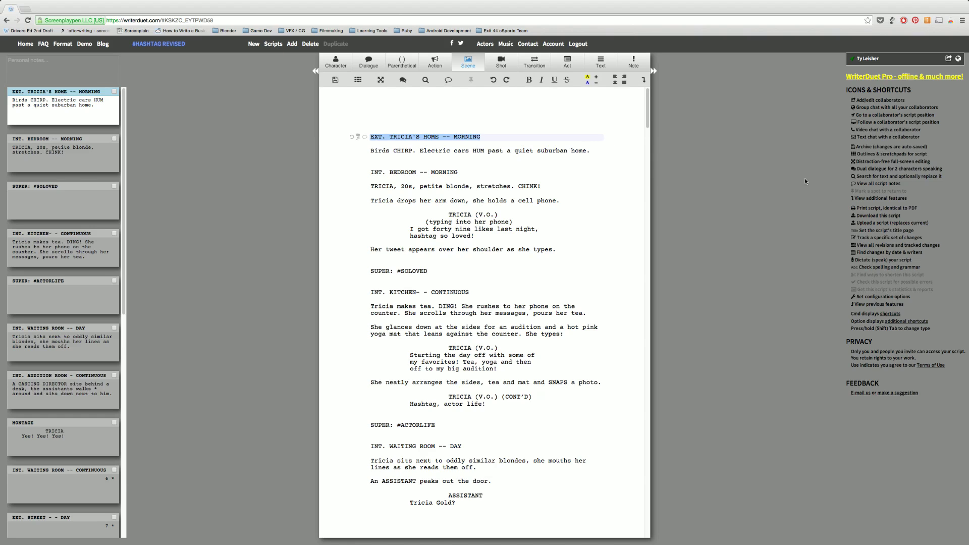
key(Down)
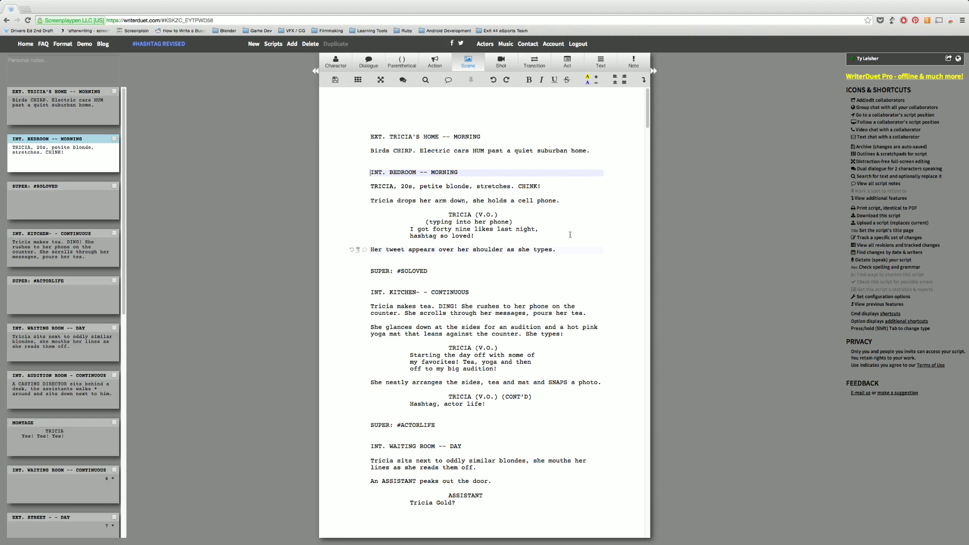
Check Tricia's dialogue and the Birds CHIRP action line, then open the collaborators' group chat.
click(523, 236)
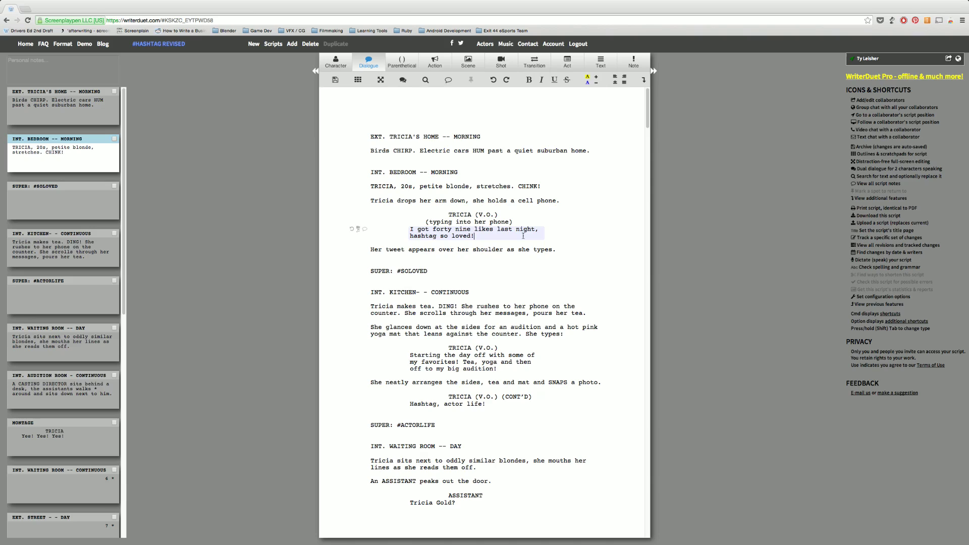
click(593, 151)
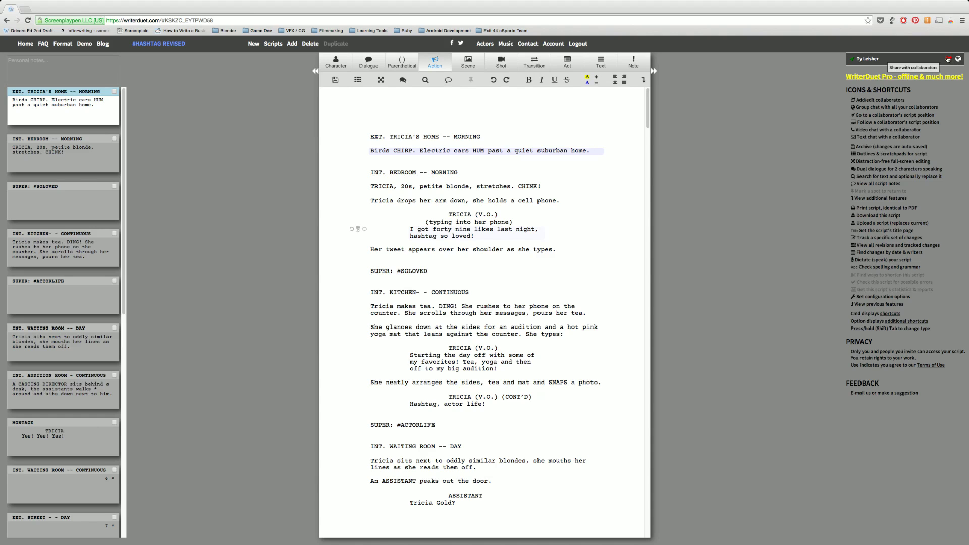
click(958, 59)
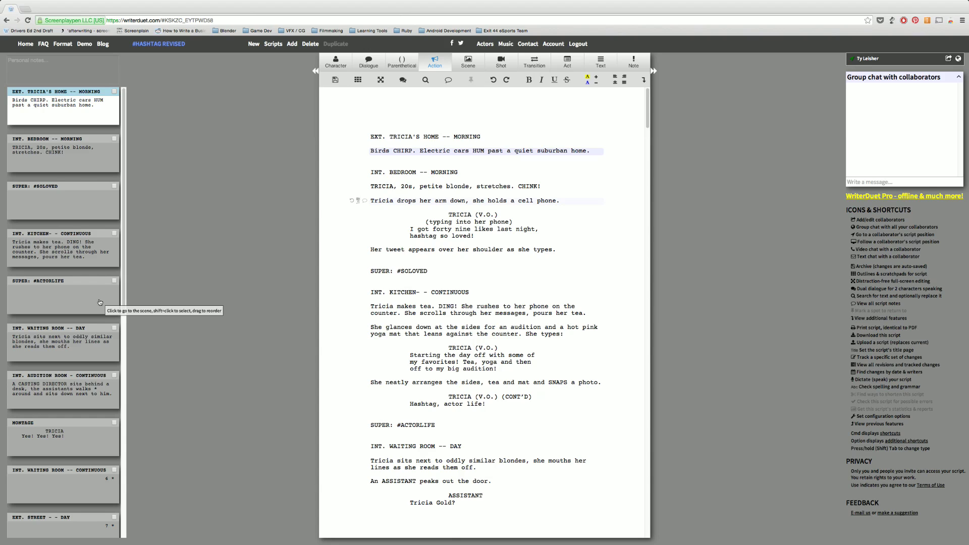
Below SUPER: #ACTORLIFE, add heading INT. WAITING ROOM - NIGHT with action 'Tricia sits outside the door'.
click(93, 298)
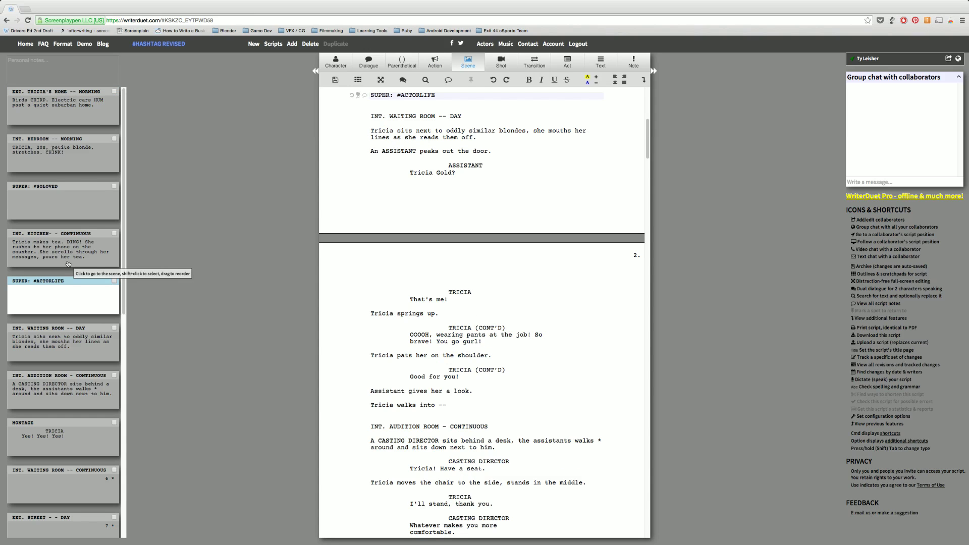
click(69, 259)
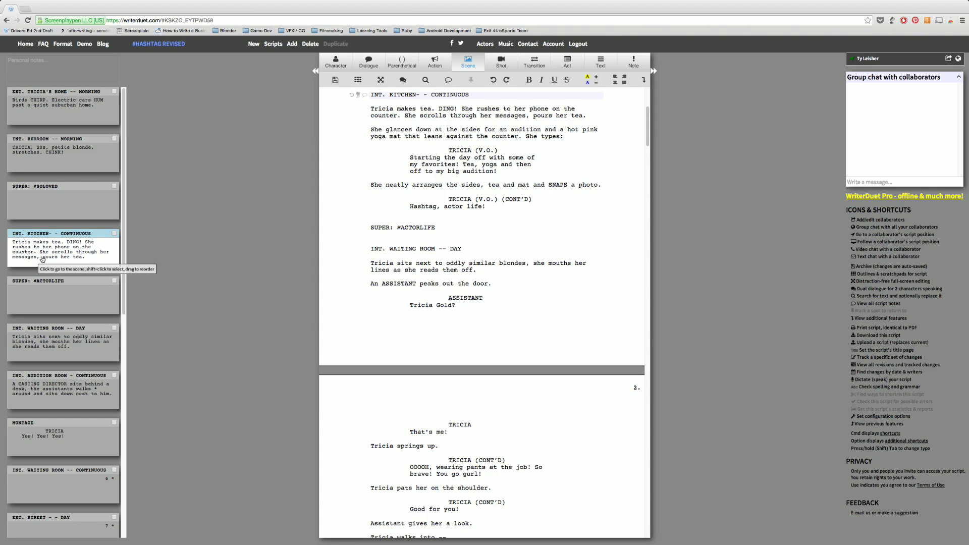
click(454, 230)
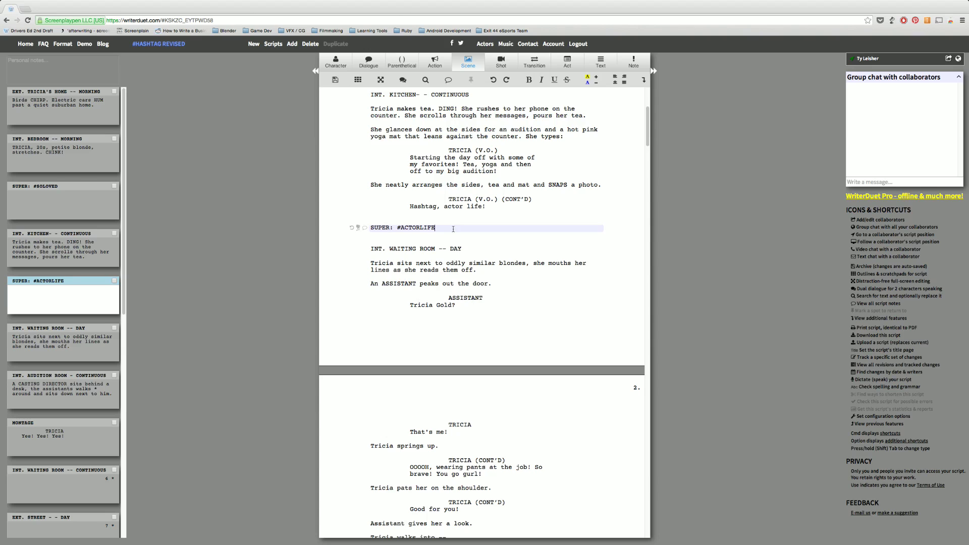
key(Return)
text(INT. )
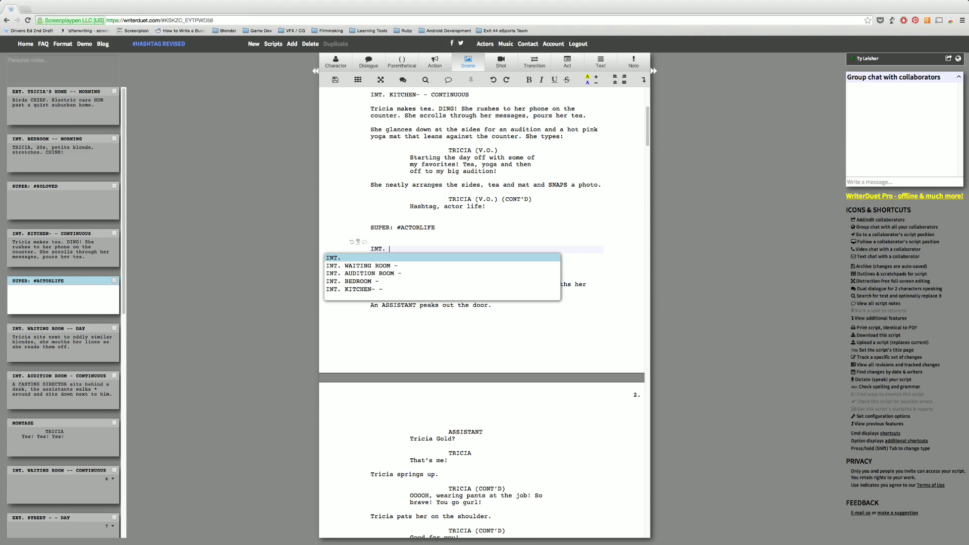
text(WAITING ROOM - 0)
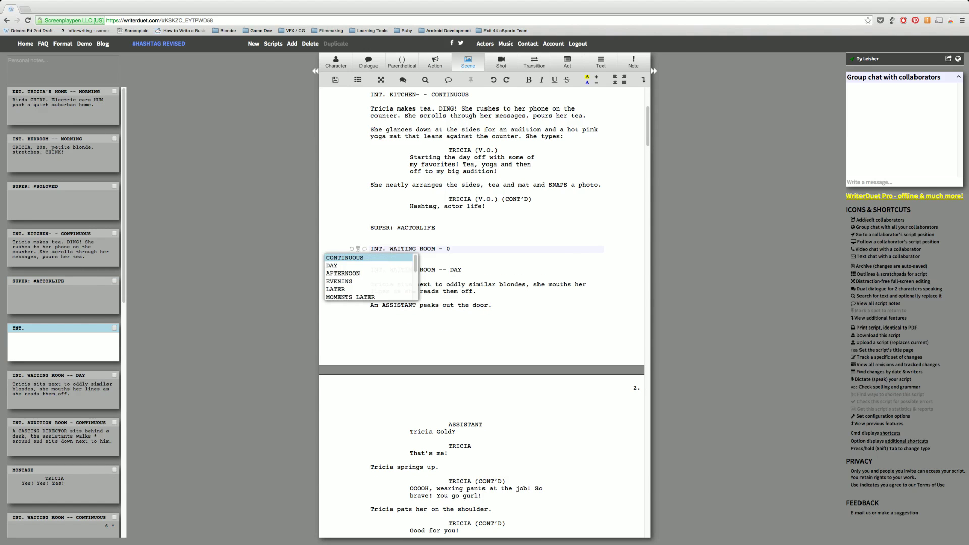
key(BackSpace)
text(NIGHT)
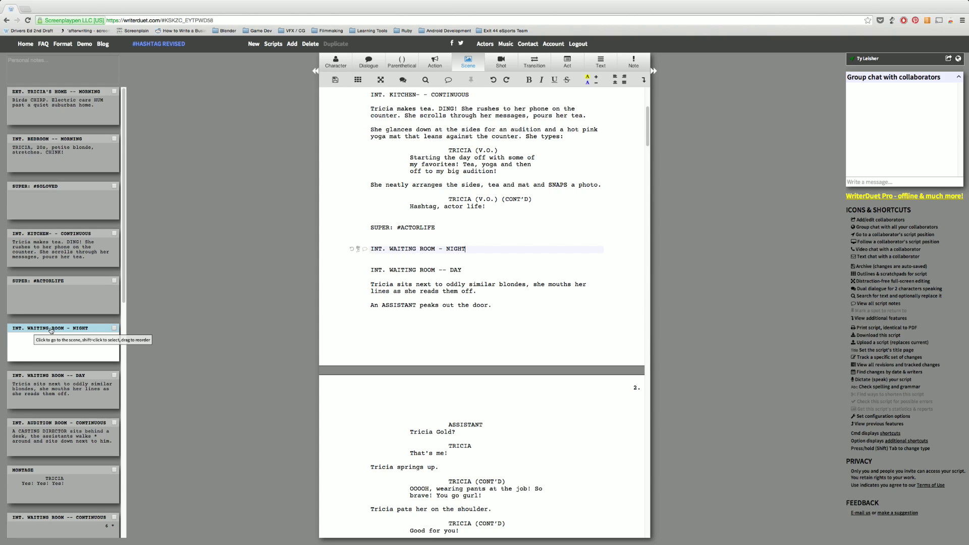
key(Return)
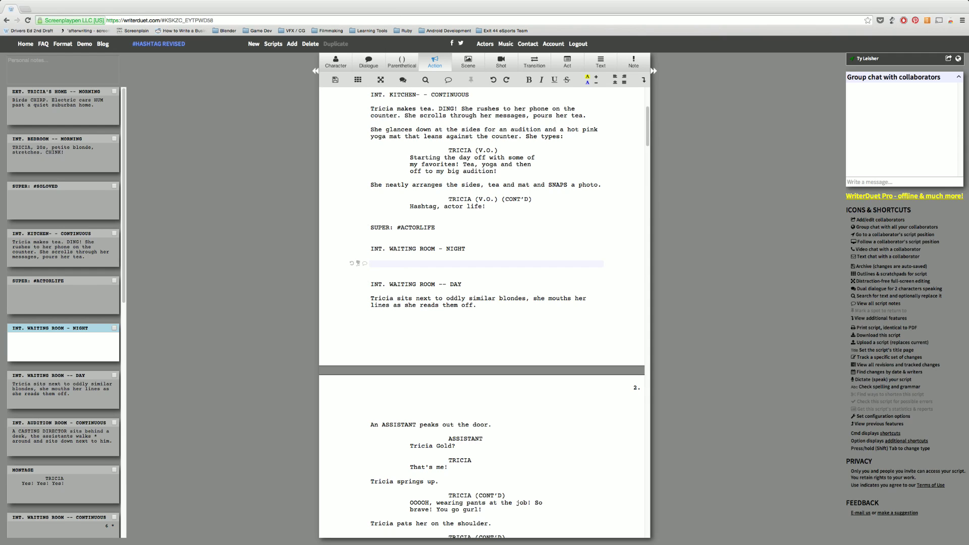
text(Tricia sits outside the door.)
Replace the 'Tricia sits outside the door' line with '= This is a note about the scene.'.
click(408, 284)
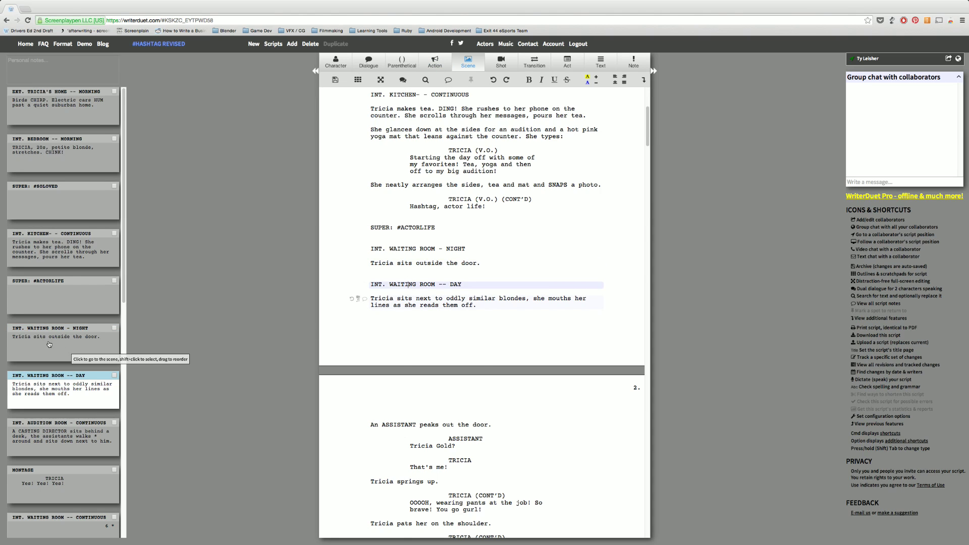
click(49, 344)
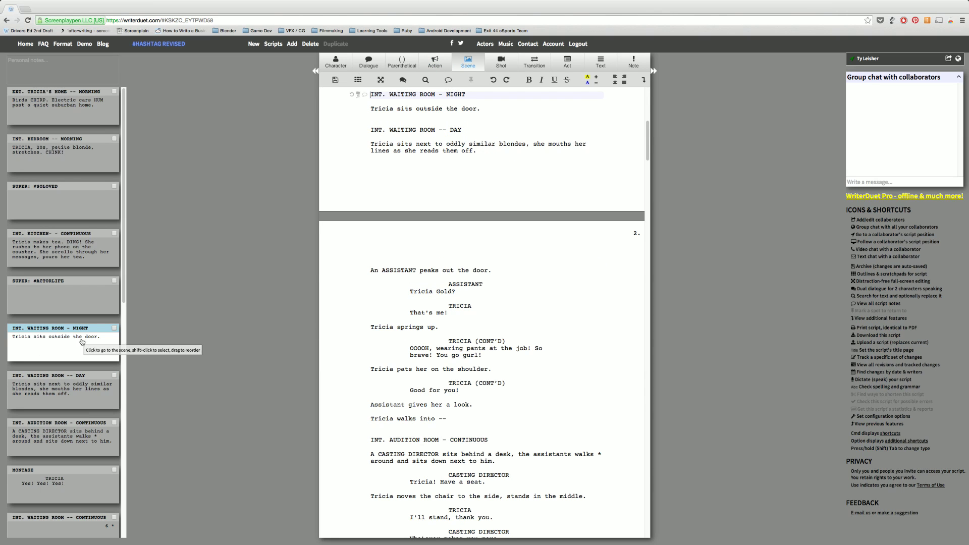
scroll(454, 252, up, 1)
click(467, 161)
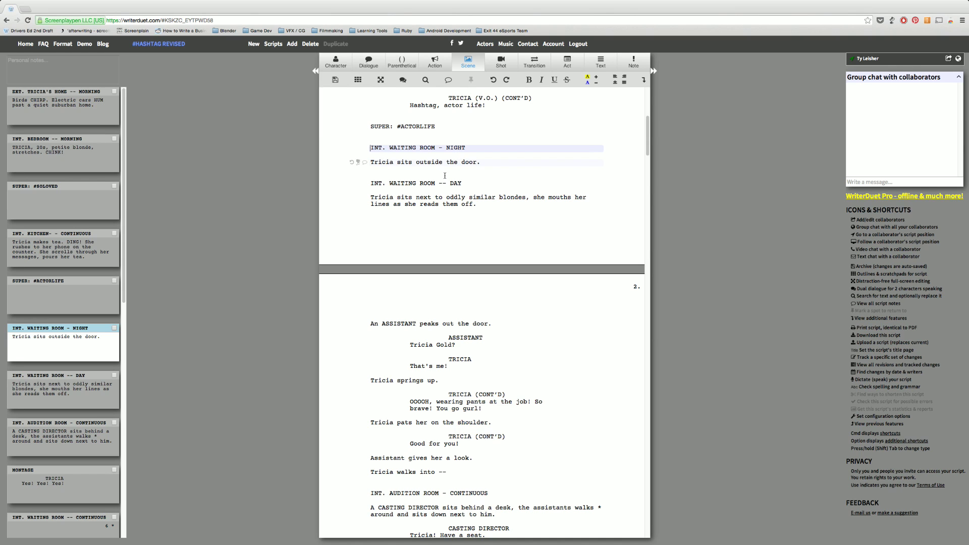
drag(480, 162, 351, 166)
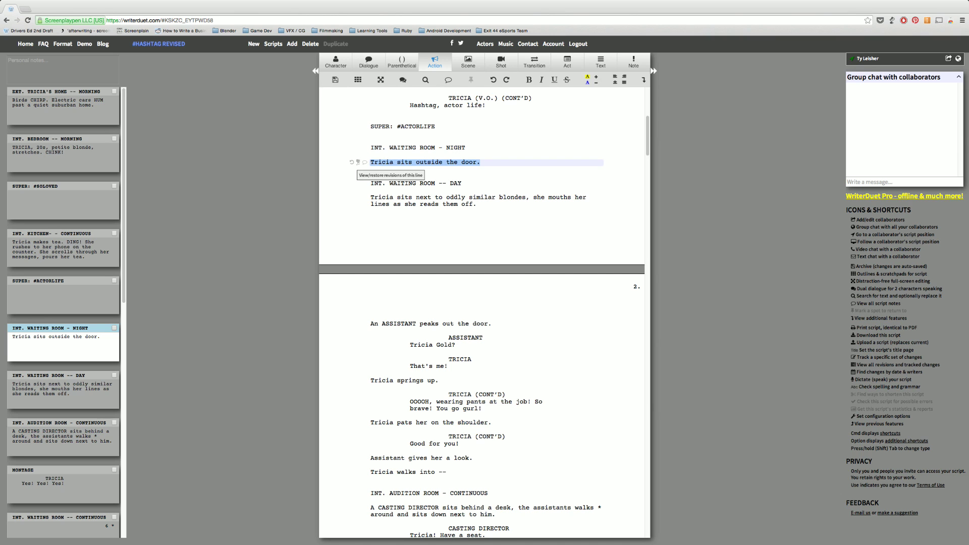
text(= )
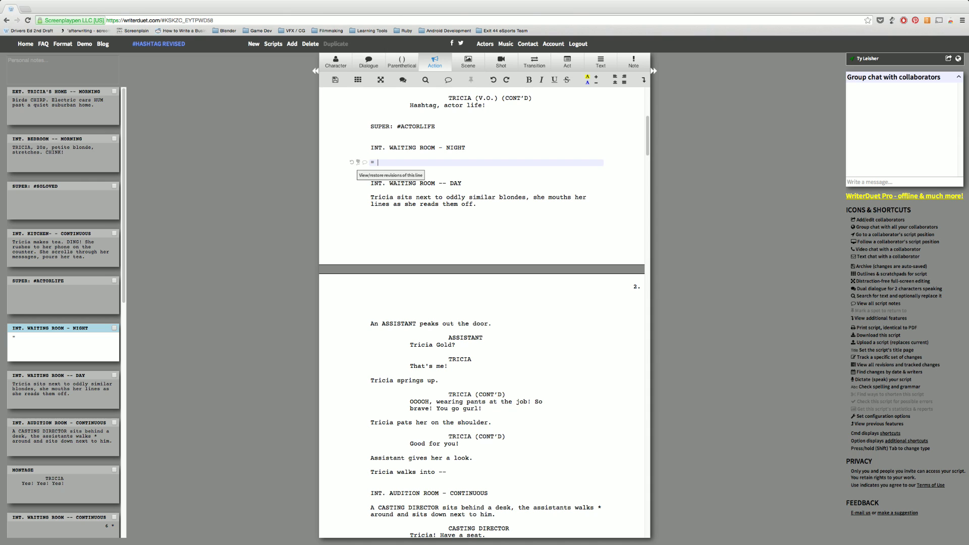
text(This is a note about the scene.)
Select the new note line and place the caret at its start.
click(426, 191)
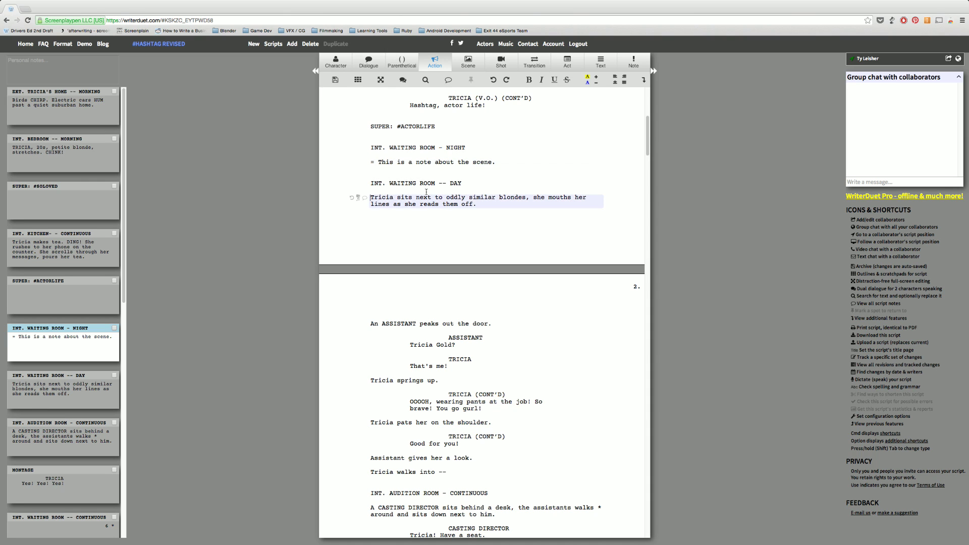
click(451, 162)
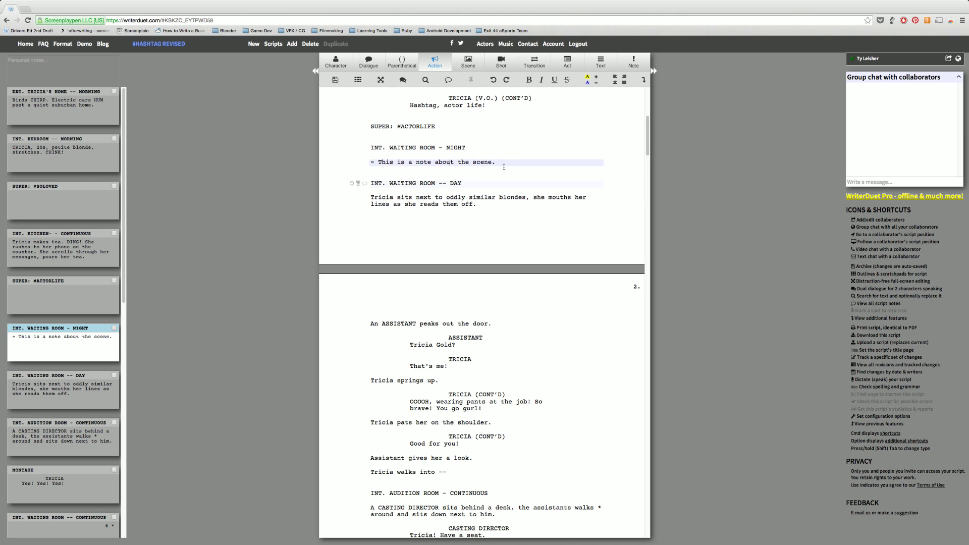
drag(504, 162, 340, 161)
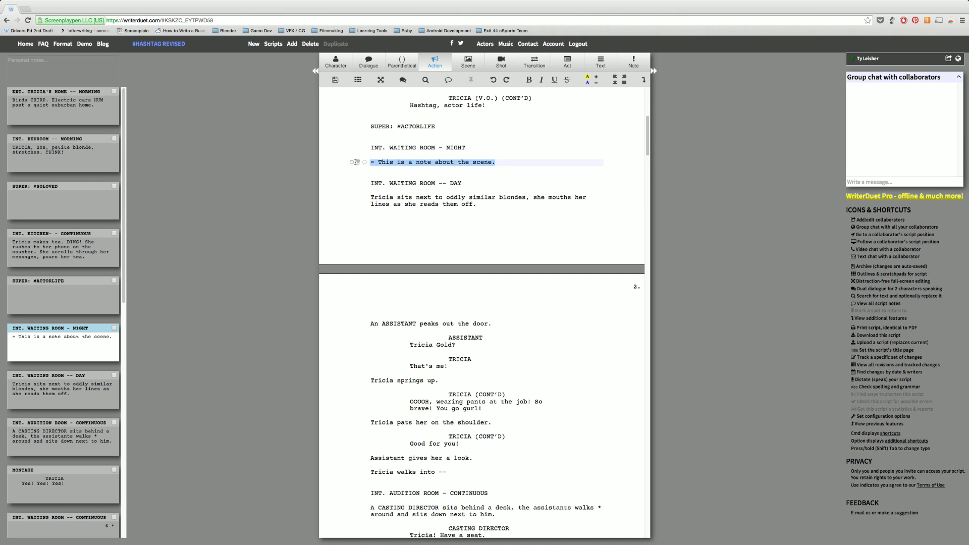
click(355, 162)
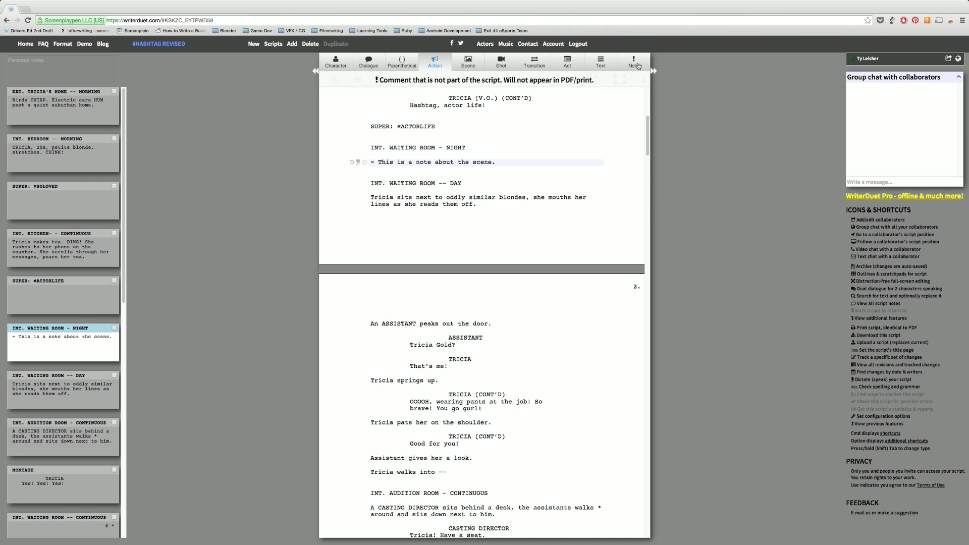
Convert the line to a greyed, non-printing Note element and check the reflowed scene cards.
click(638, 65)
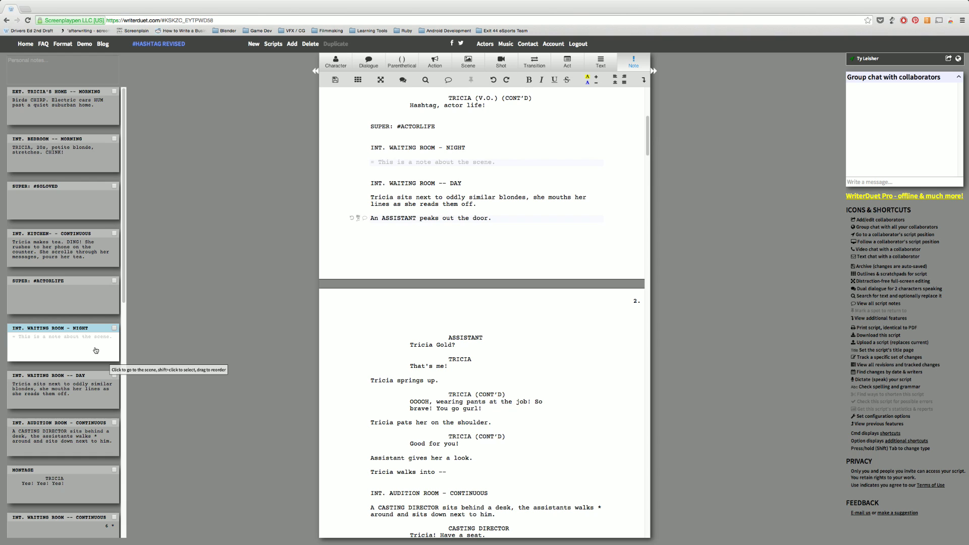
scroll(96, 350, down, 3)
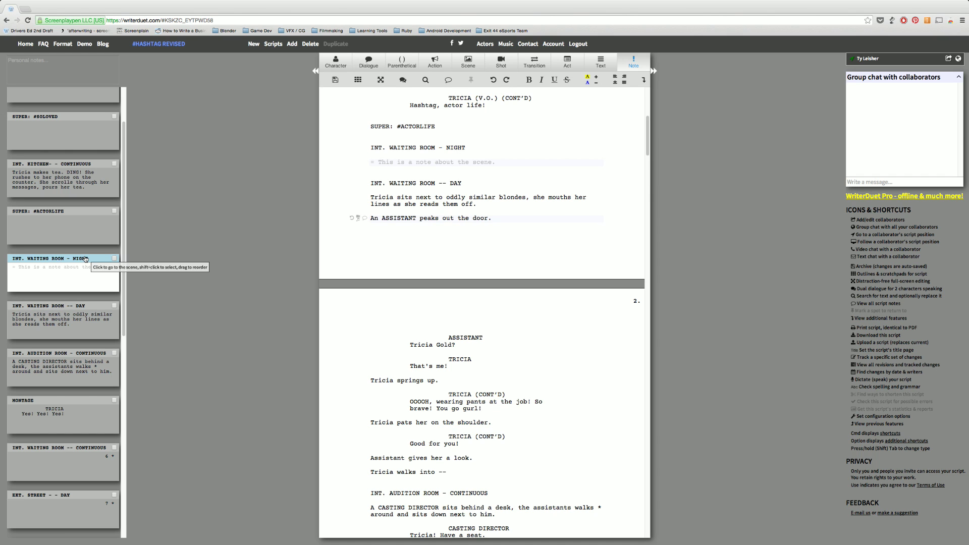
scroll(79, 263, up, 1)
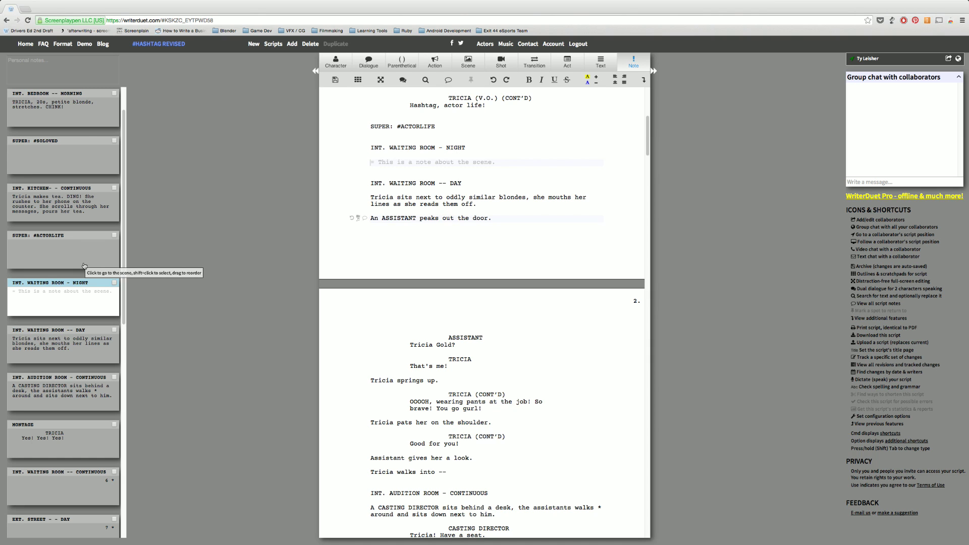
Filter the script to the Waiting Room night, Waiting Room day and Audition Room scenes.
click(114, 284)
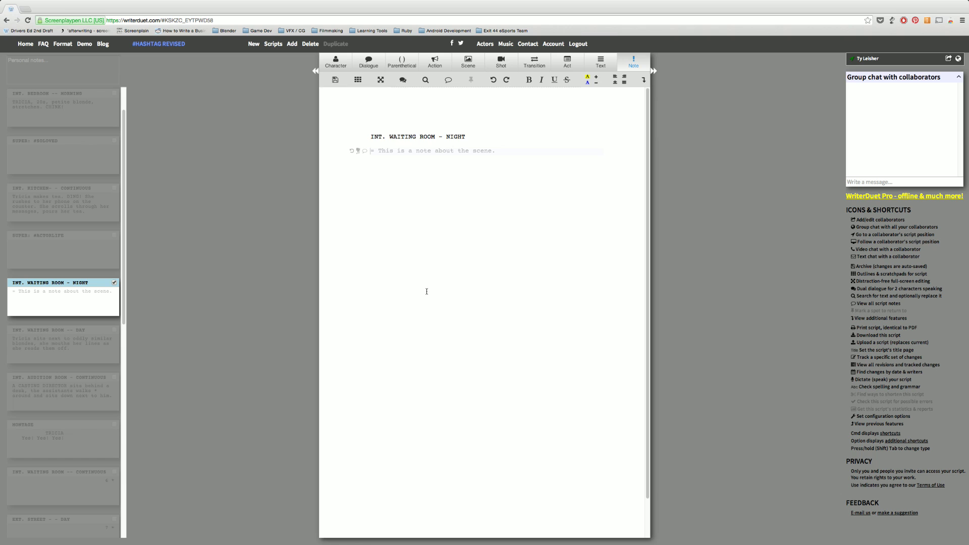
click(115, 331)
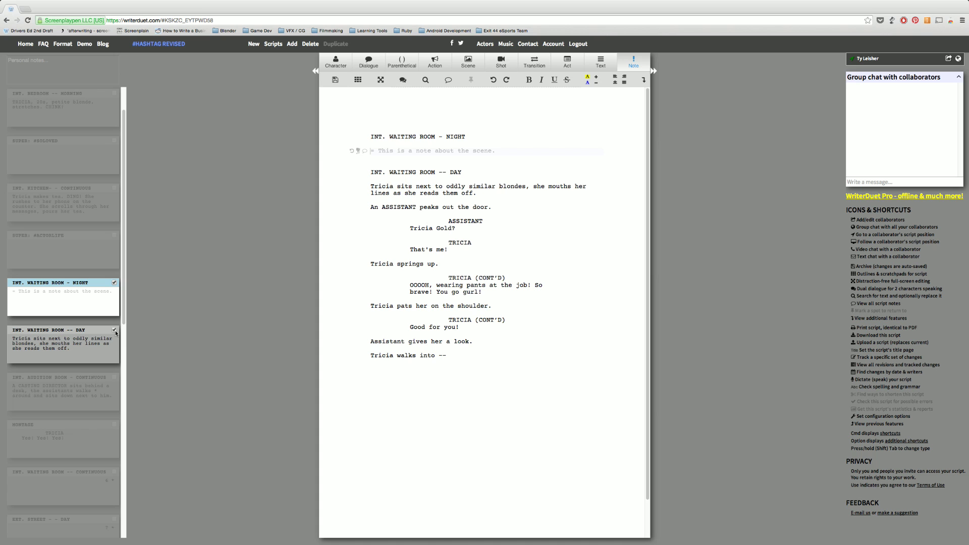
click(116, 377)
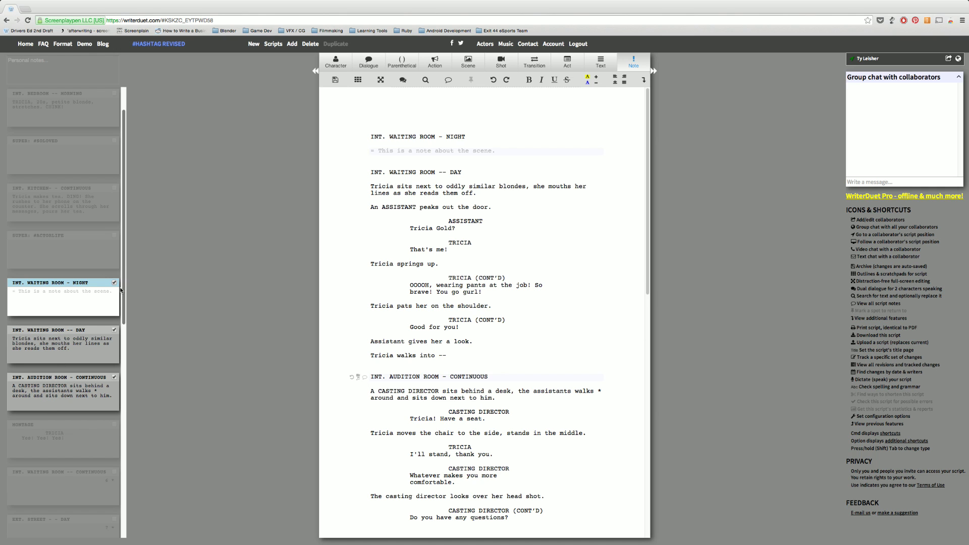
Browse the filtered script and reveal the additional toolbar features.
click(454, 278)
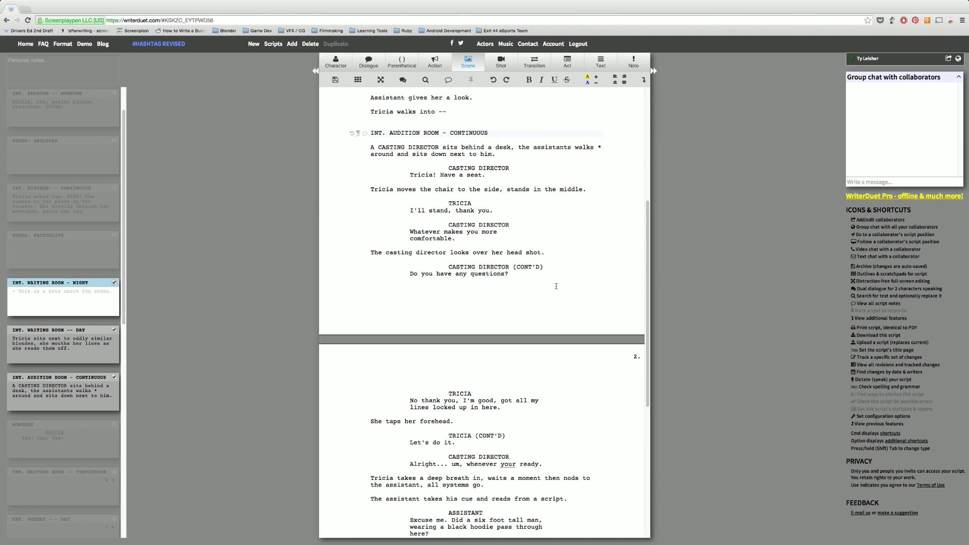
scroll(556, 286, up, 5)
scroll(560, 327, down, 5)
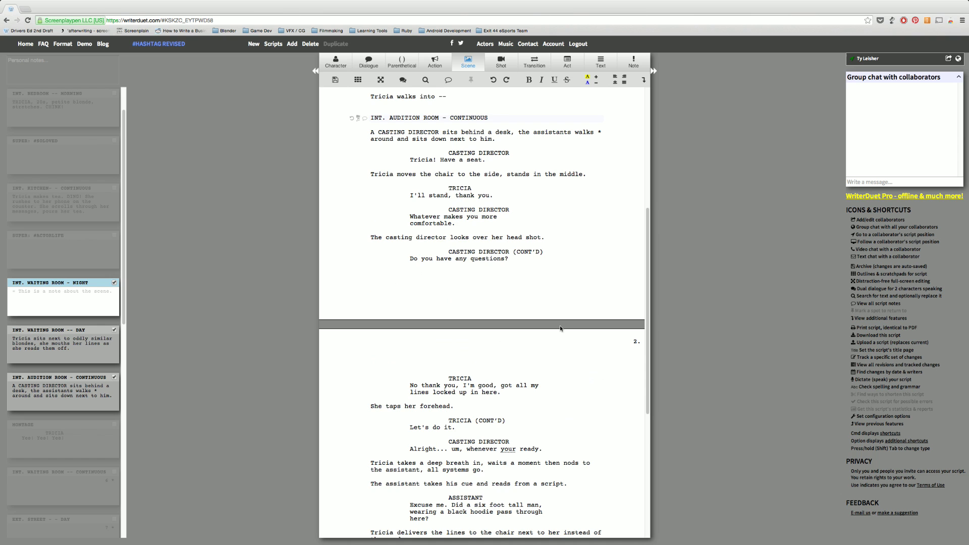
scroll(561, 328, down, 2)
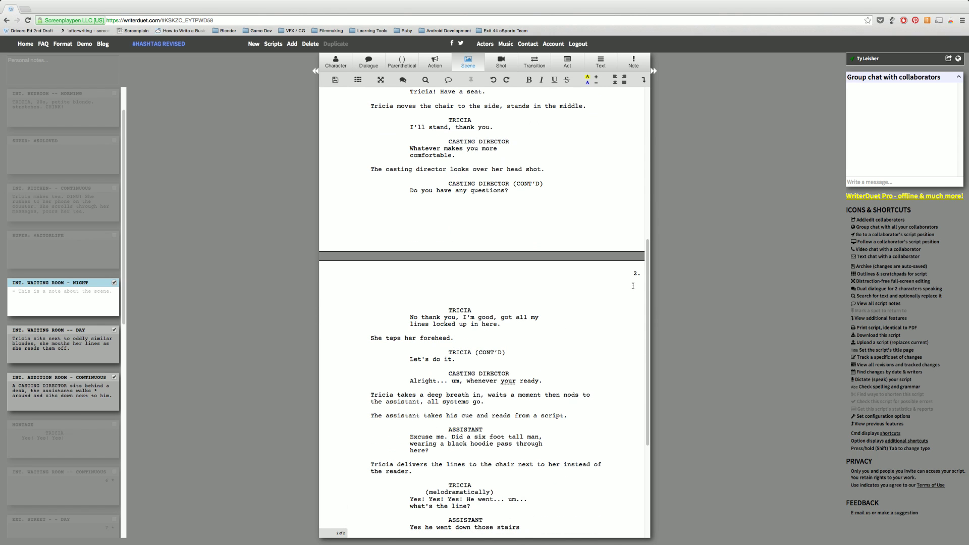
click(643, 80)
In the script settings' Format options, keep Courier Prime as the script font.
click(611, 79)
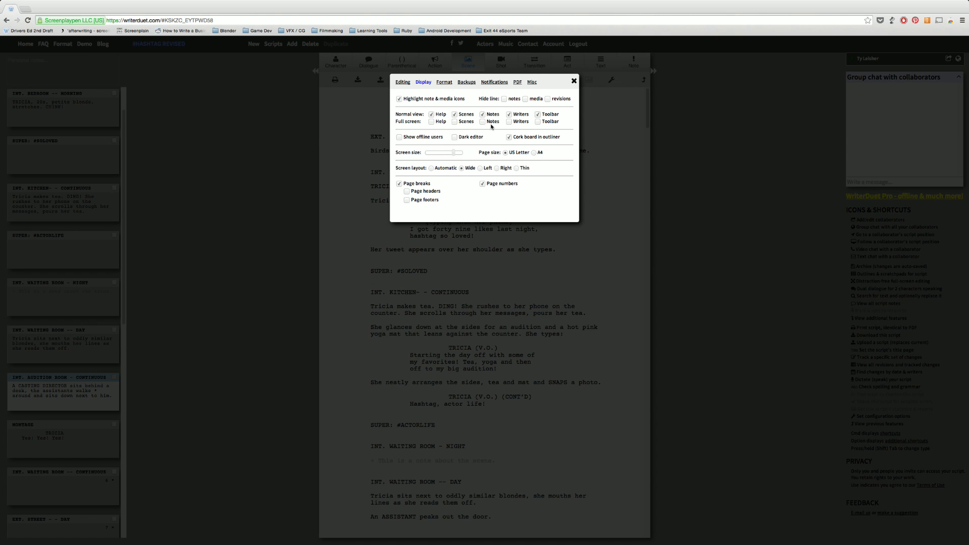
click(446, 82)
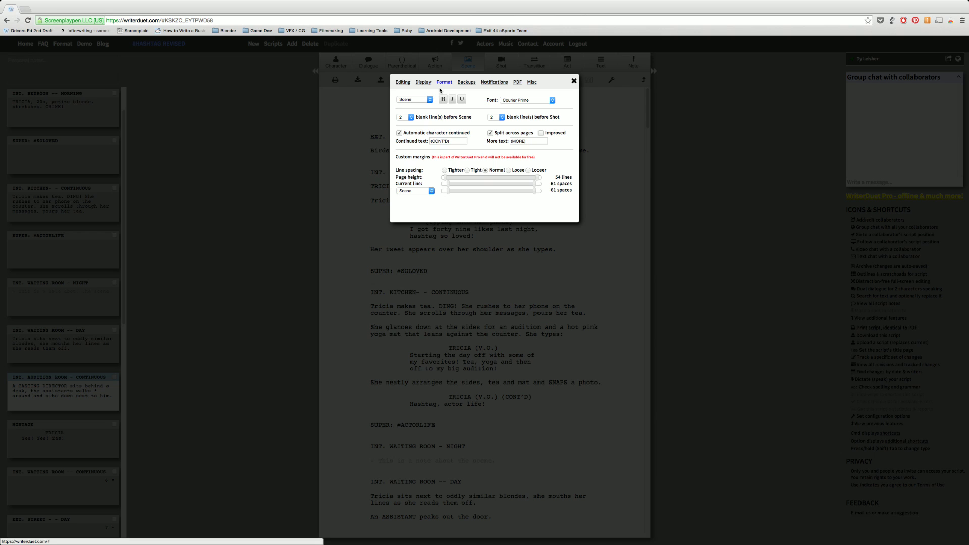
click(535, 100)
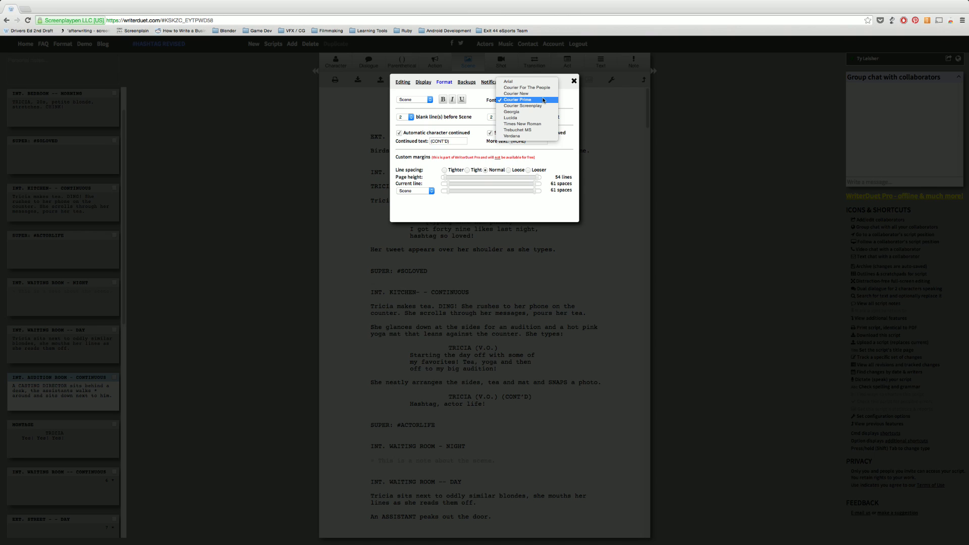
click(544, 100)
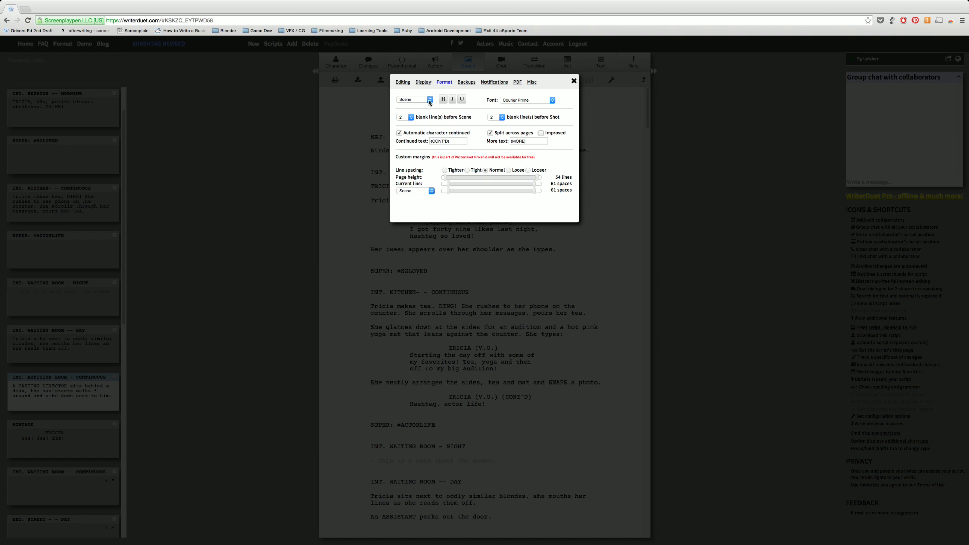
click(574, 80)
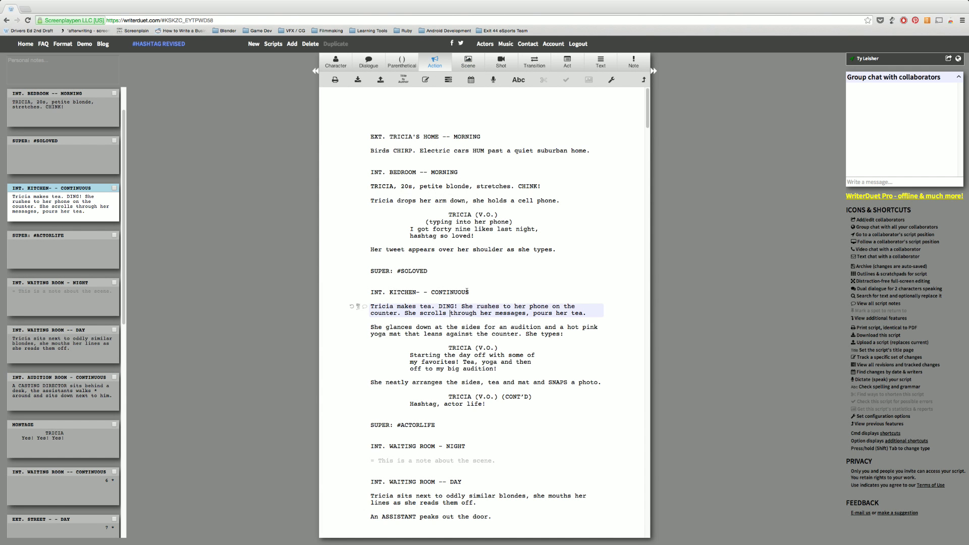
click(467, 291)
key(Down)
click(612, 79)
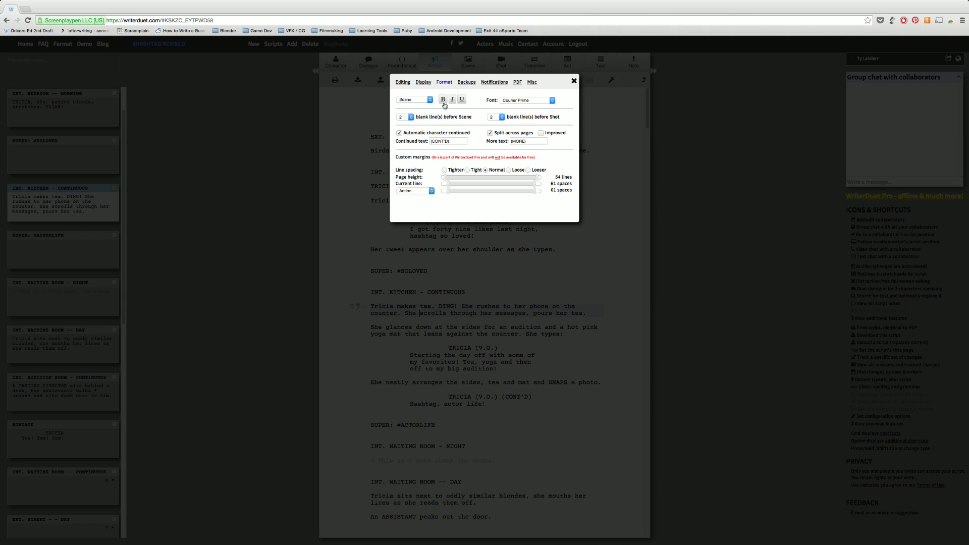
click(415, 99)
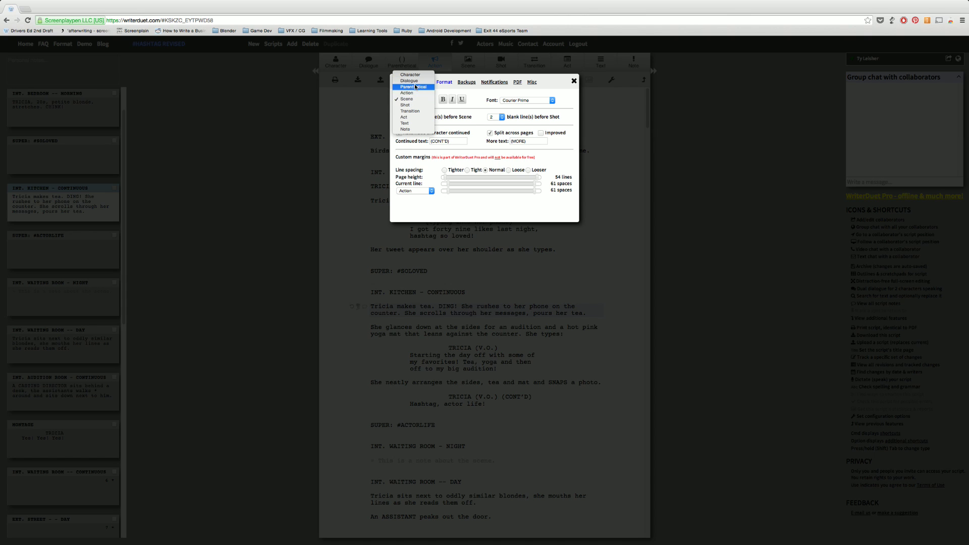
click(413, 101)
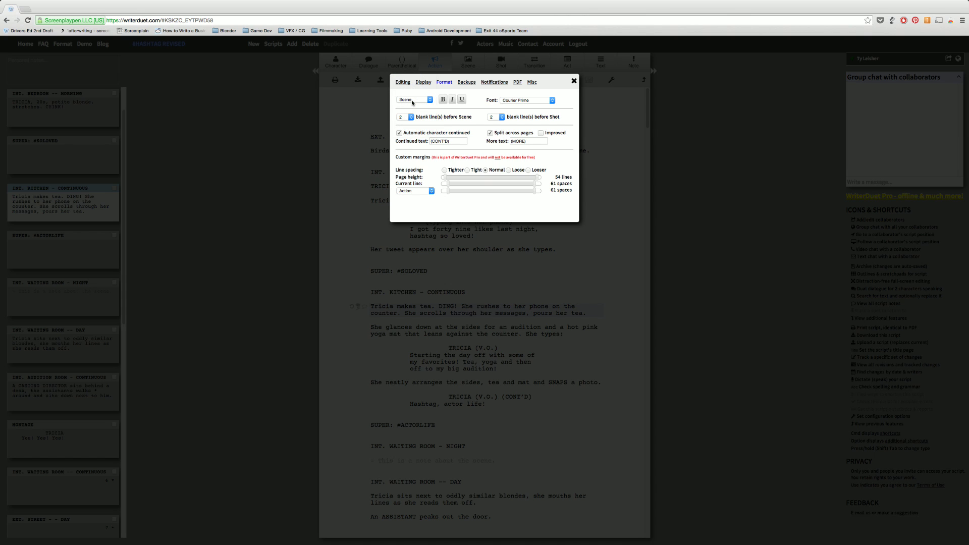
click(574, 81)
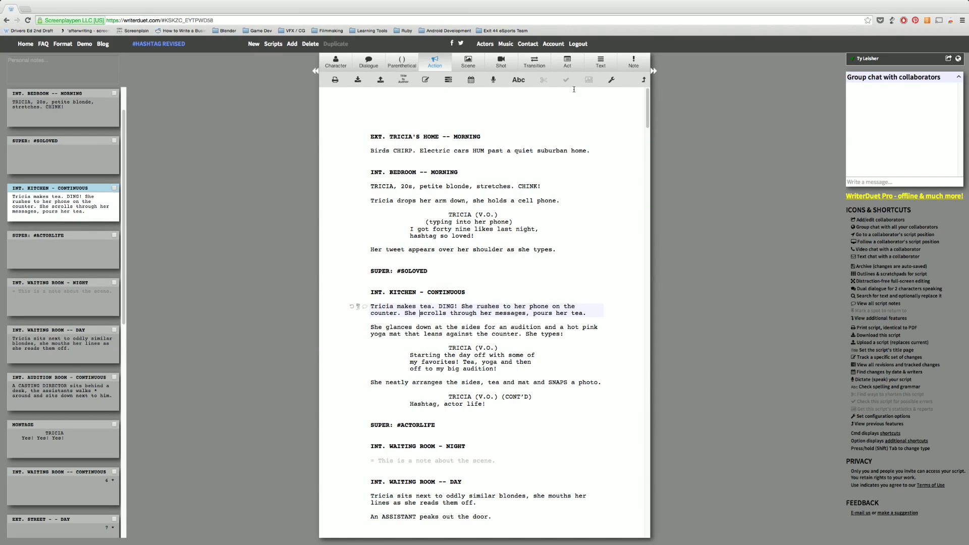
click(614, 83)
click(461, 99)
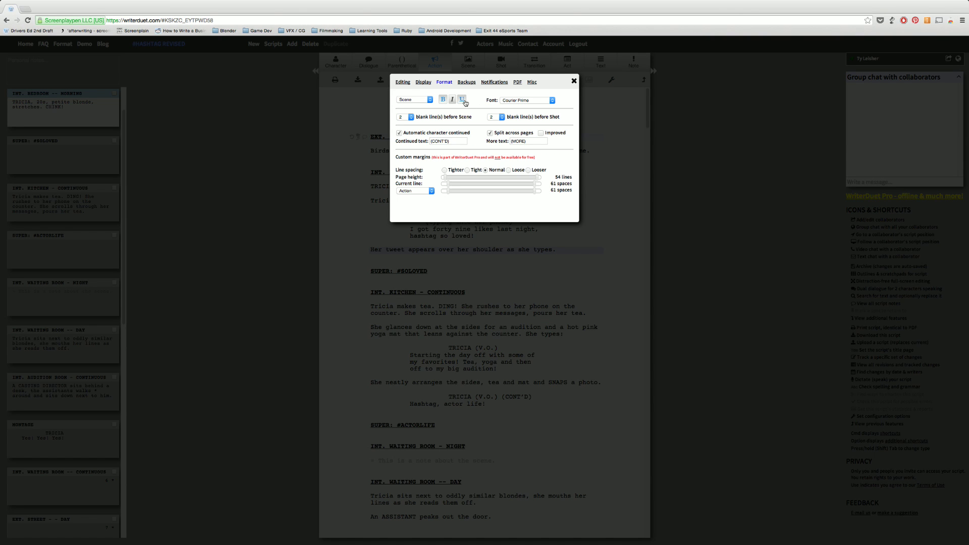
click(575, 82)
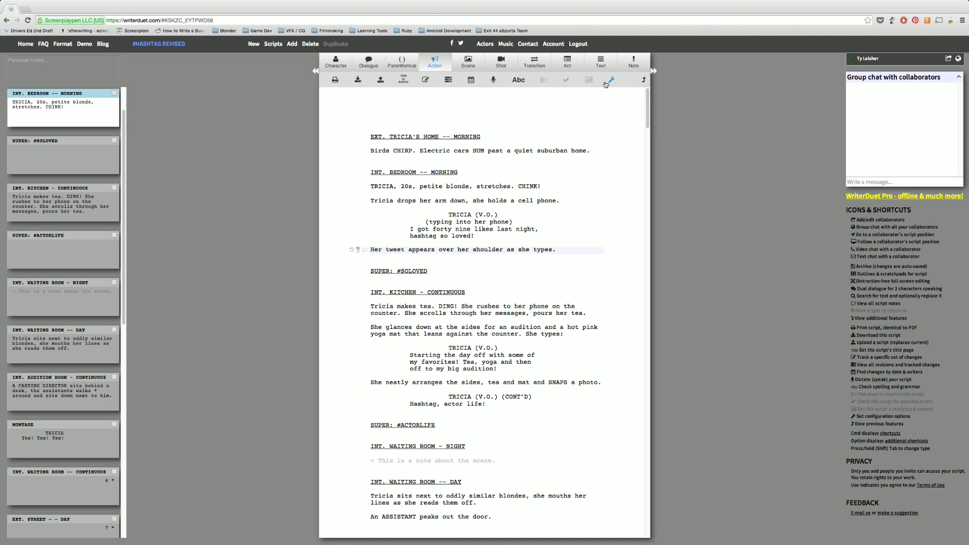
click(612, 80)
click(420, 100)
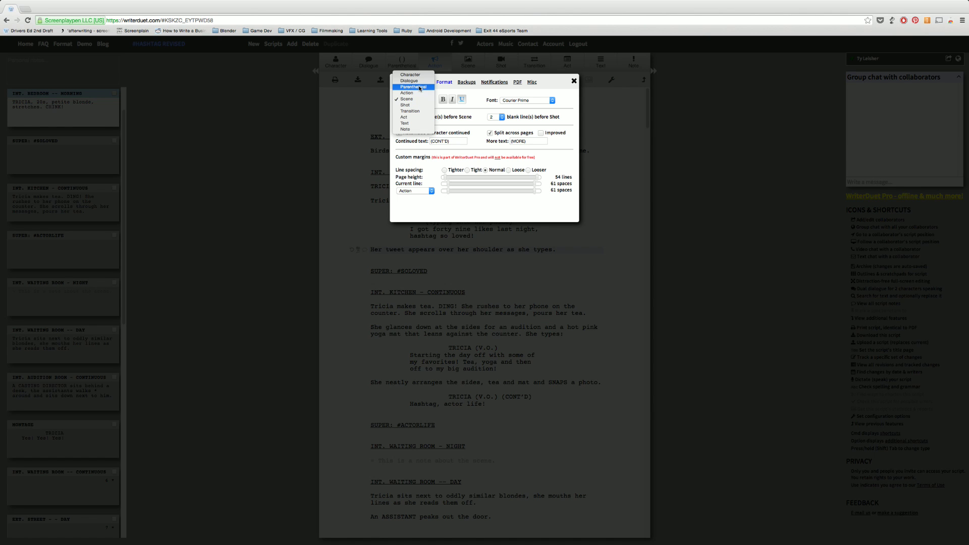
click(412, 74)
click(452, 100)
click(443, 100)
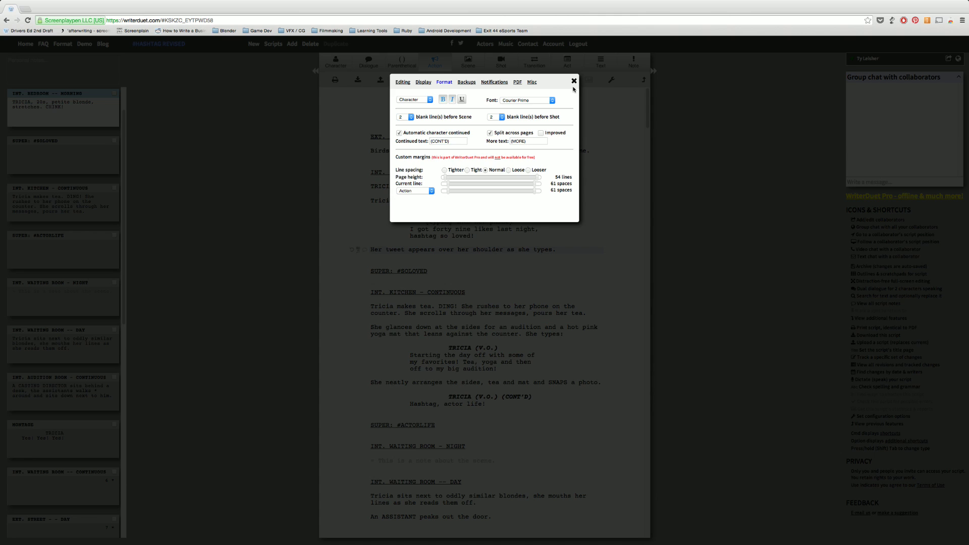
click(574, 80)
click(498, 347)
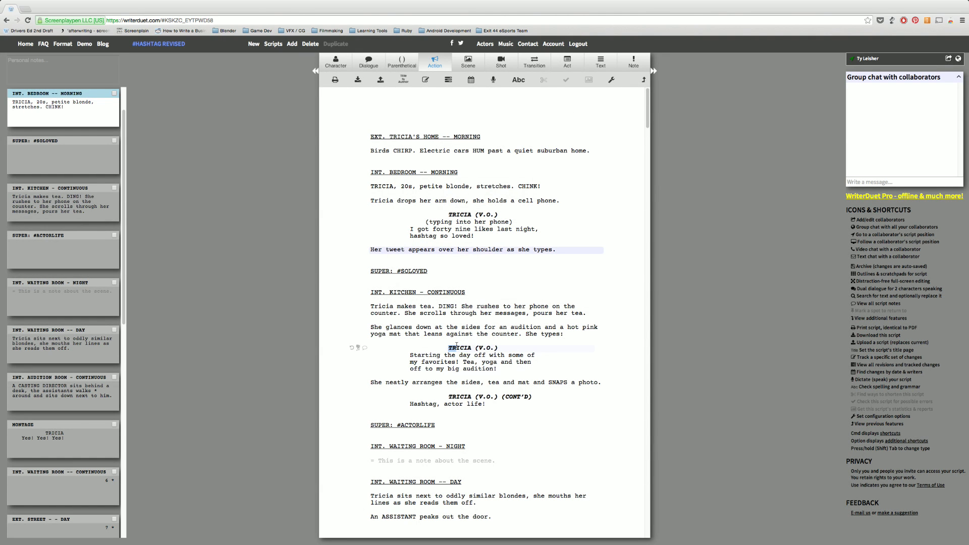
Pair Tricia's second TRICIA (V.O.) speech with her first as dual dialogue and dismiss the statistics report.
click(503, 396)
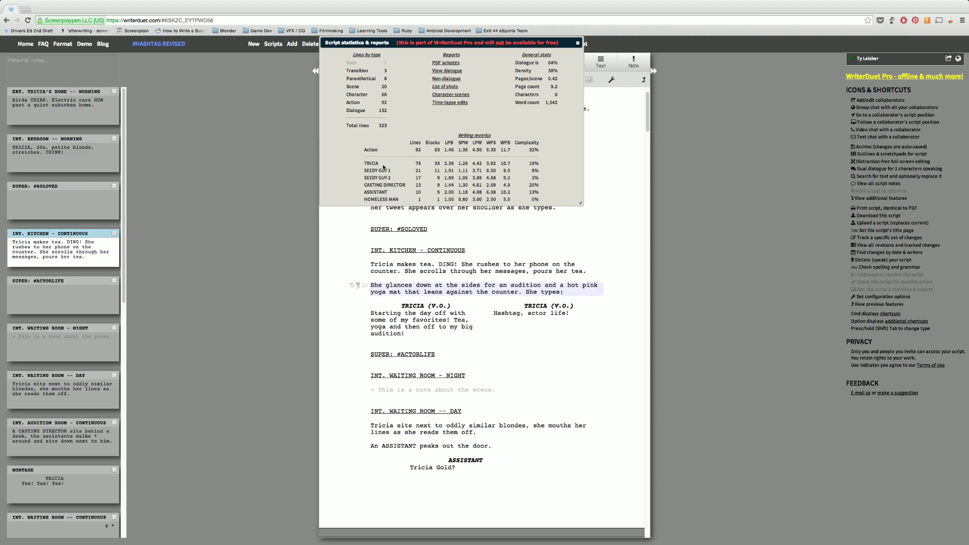
scroll(530, 183, down, 3)
click(555, 181)
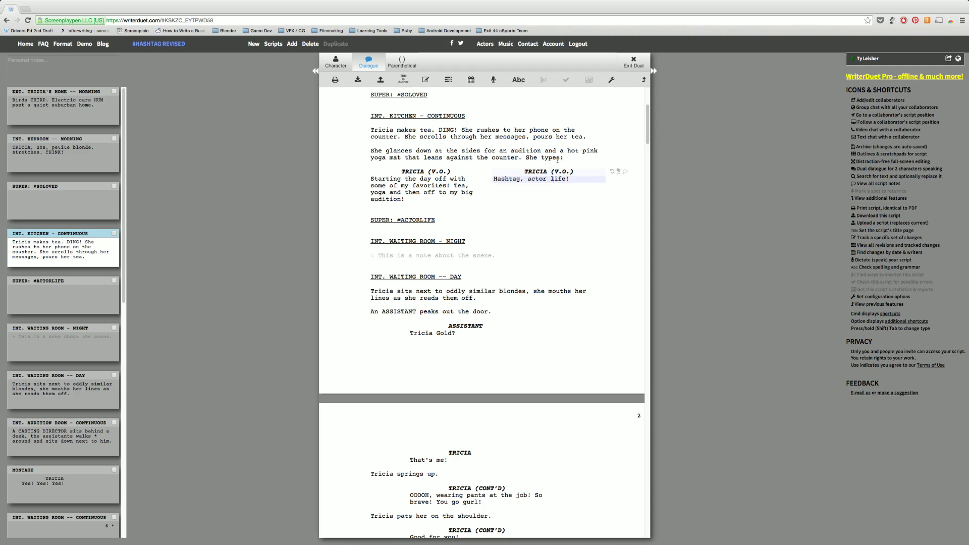
Generate a dialogue Character Report for TRICIA only and scroll through her lines.
click(643, 79)
click(641, 80)
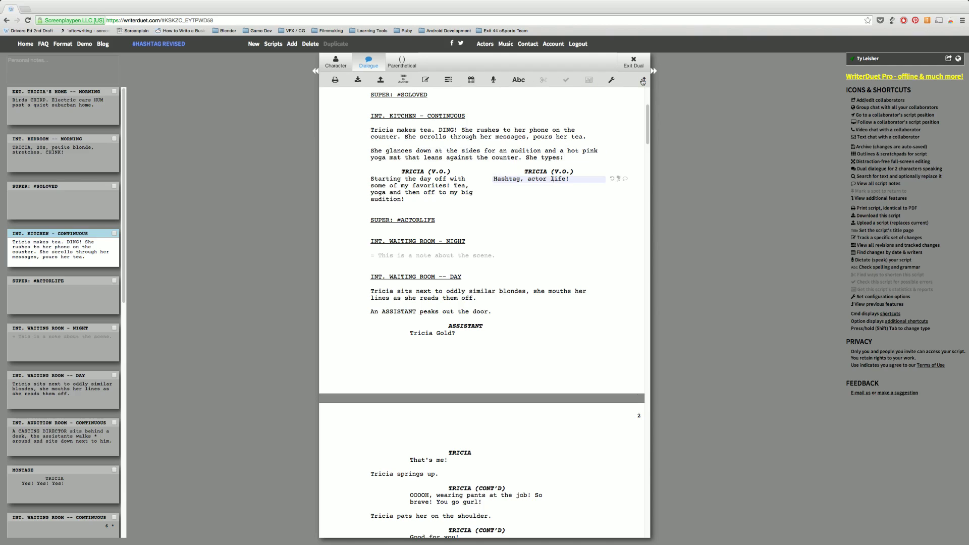
click(590, 79)
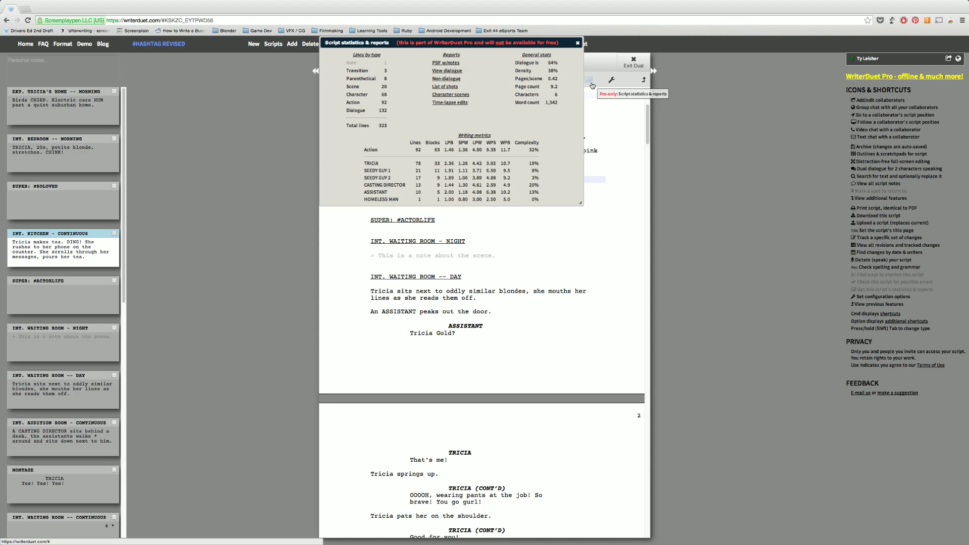
click(460, 71)
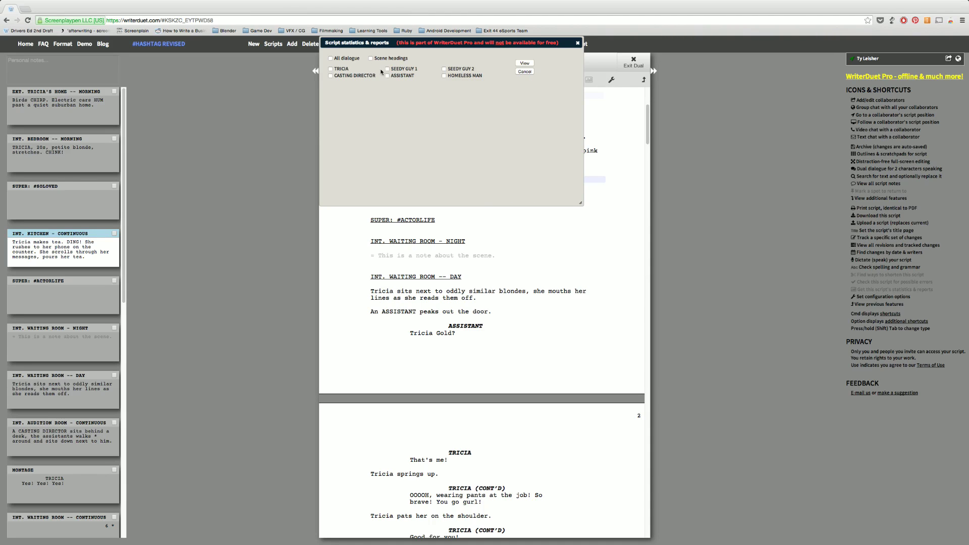
click(346, 69)
click(524, 63)
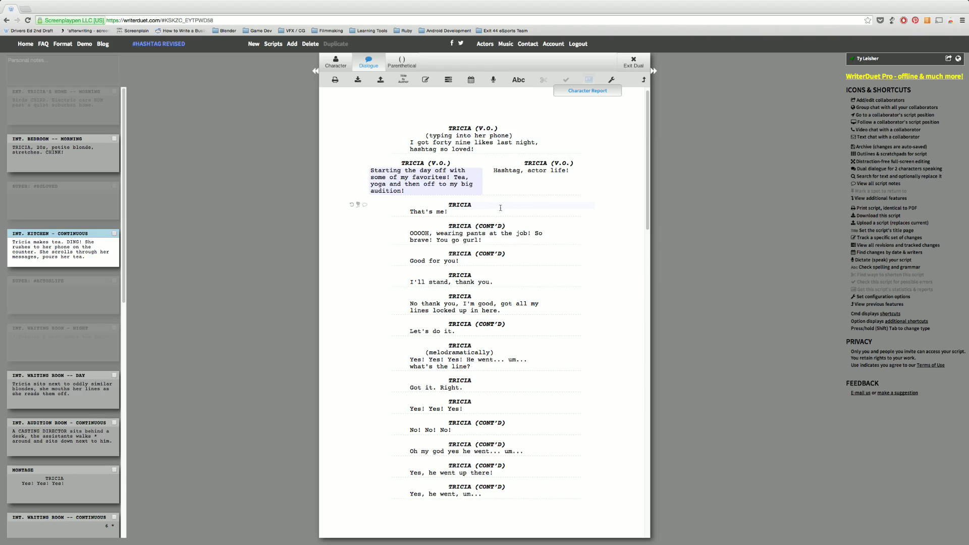
click(473, 266)
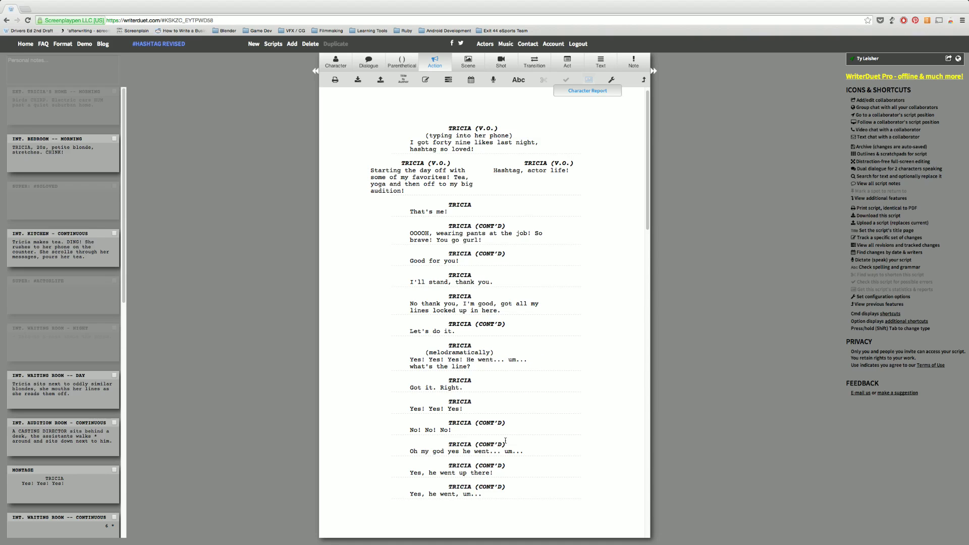
scroll(488, 384, down, 5)
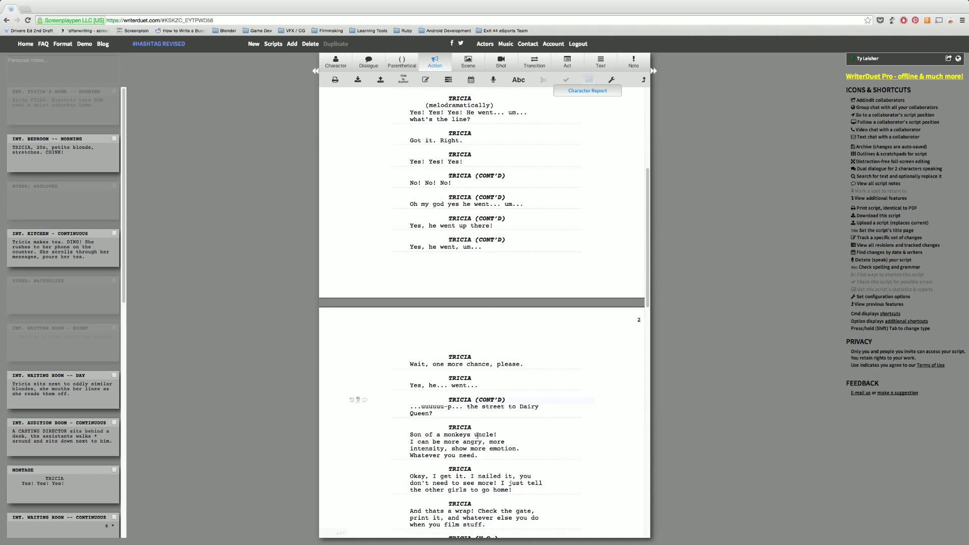
scroll(465, 470, down, 10)
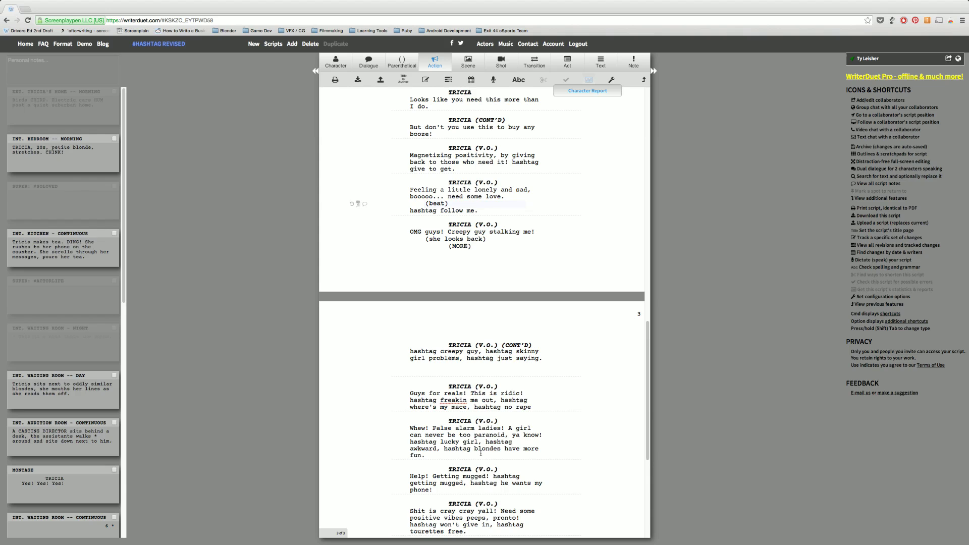
Back in the full script, attach the note 'Something about the script.' to Tricia's dual dialogue.
scroll(486, 404, up, 13)
click(428, 197)
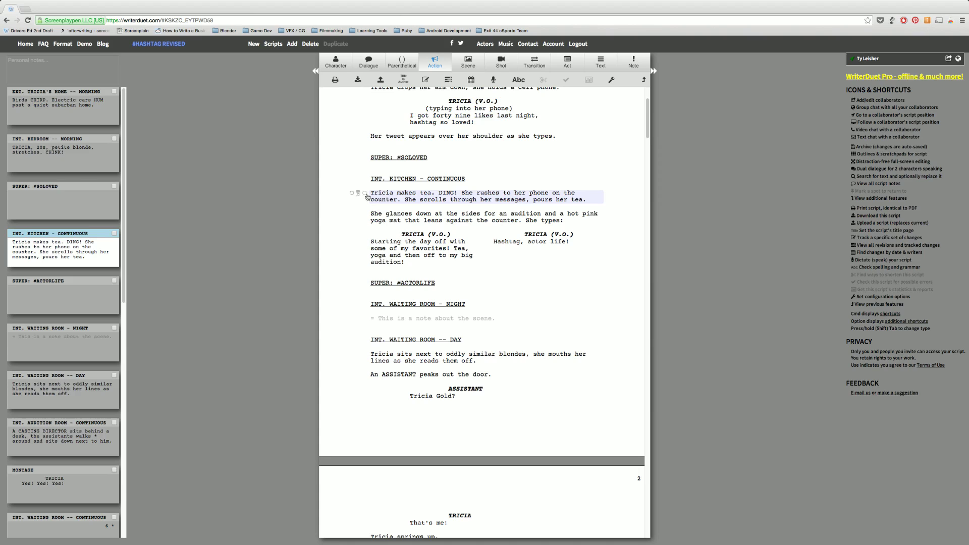
key(Down)
key(Down)
key(Down)
key(Down)
key(Down)
key(Down)
click(366, 243)
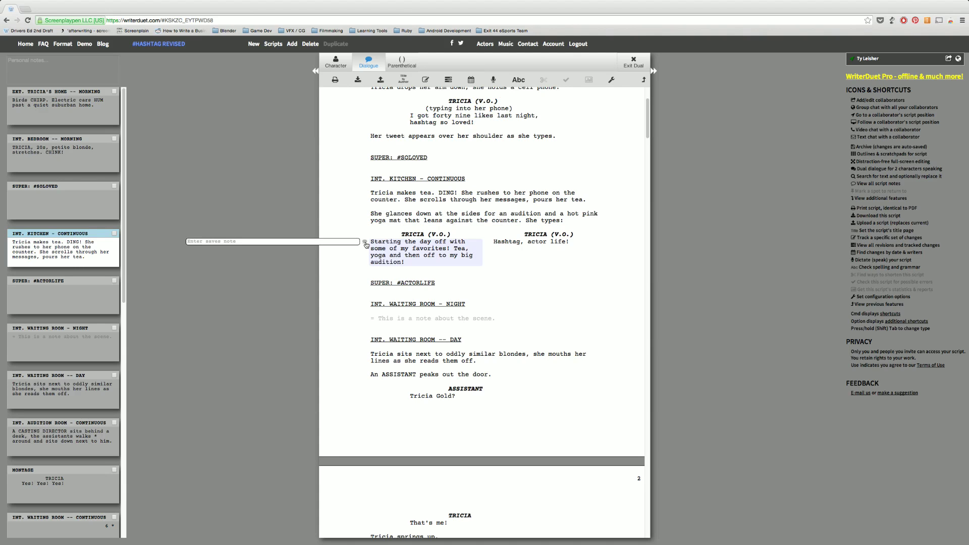
text(Something about the script.)
key(Return)
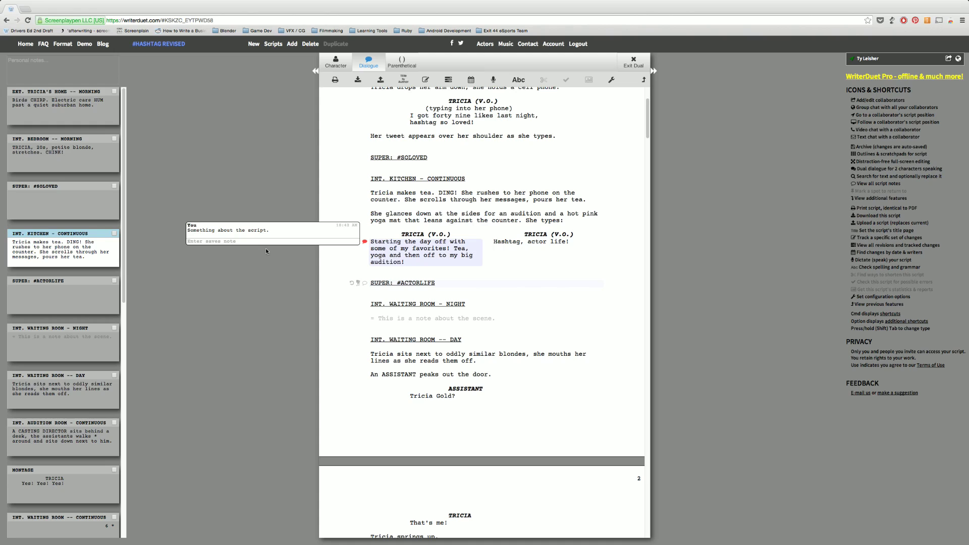
click(434, 210)
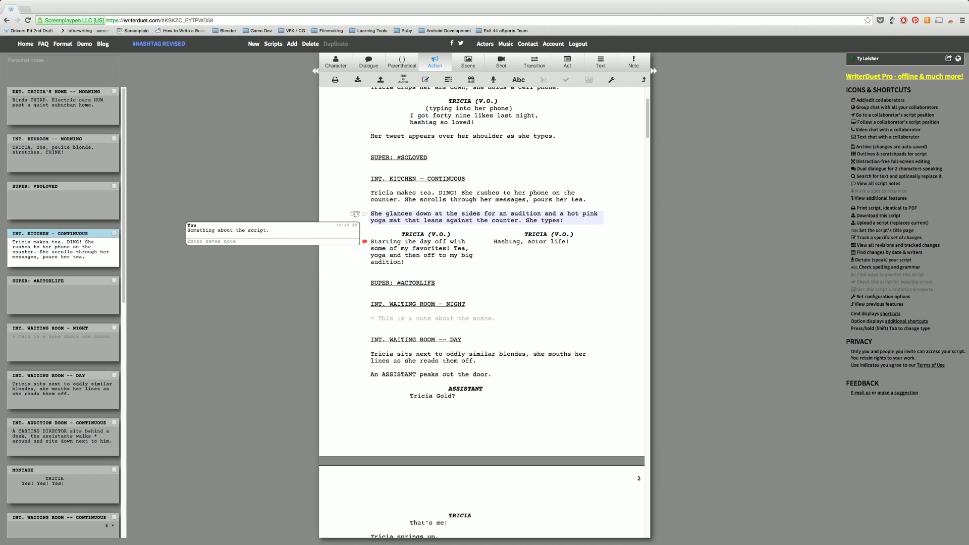
Append 'We change thie dialogue.' to the end of Tricia's dual-dialogue speech.
click(420, 255)
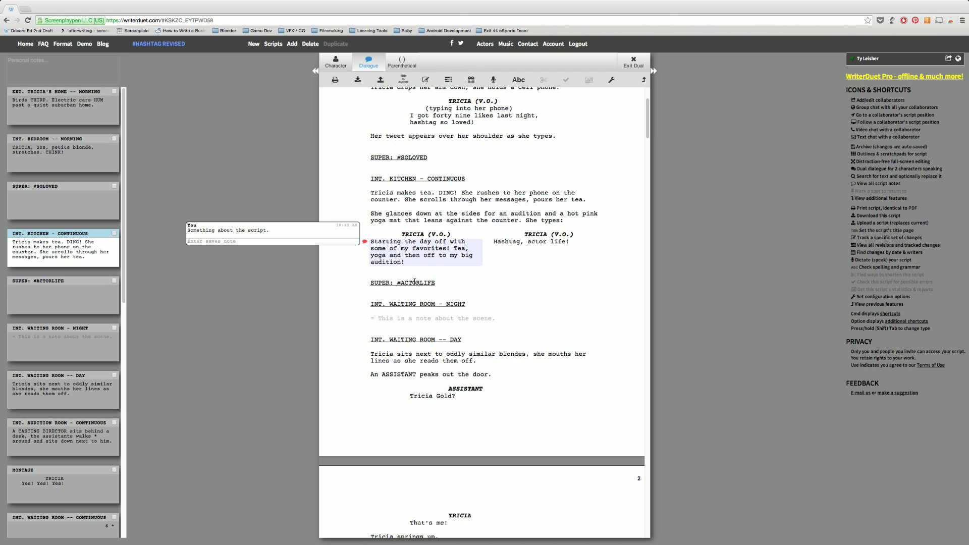
click(419, 264)
text(We change thie dialogue.)
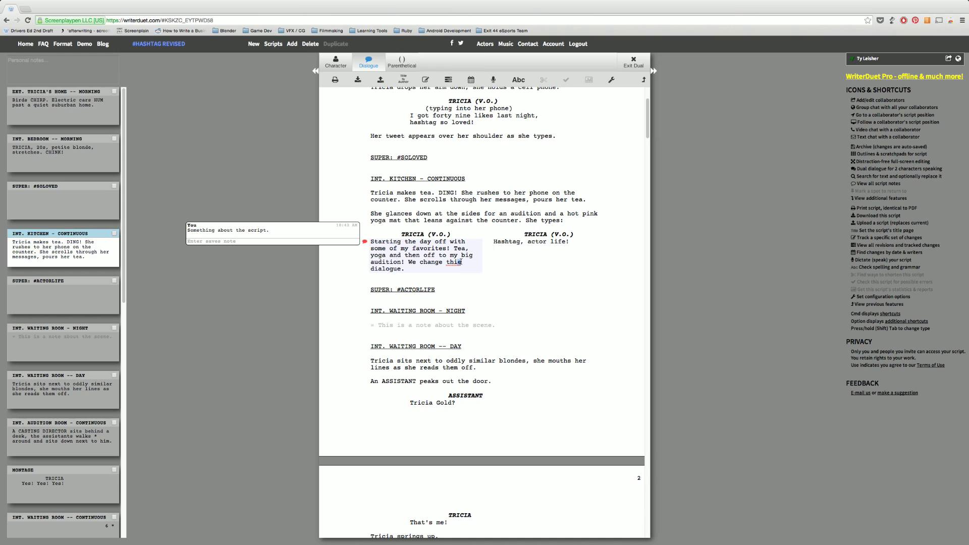
click(358, 291)
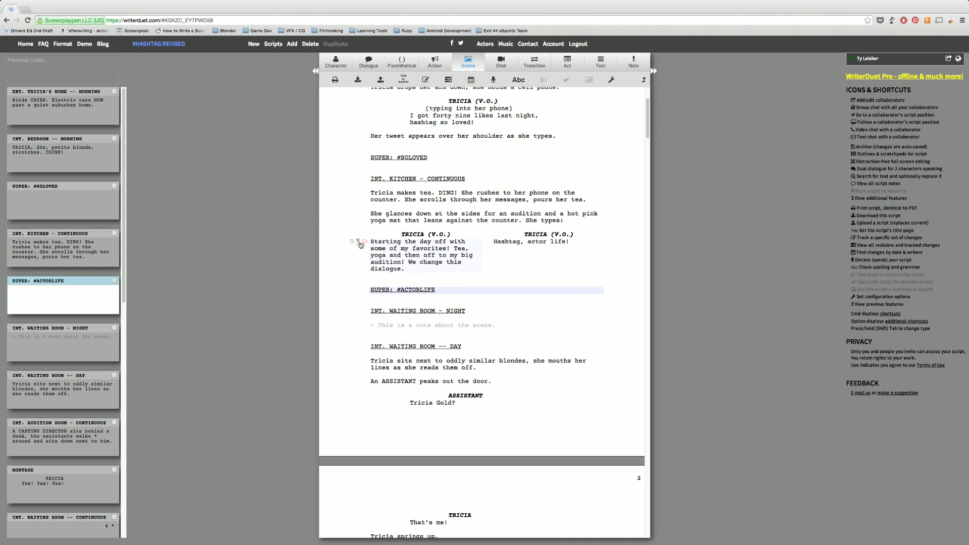
Restore the Uploaded version of that dialogue line from its revision history.
click(371, 262)
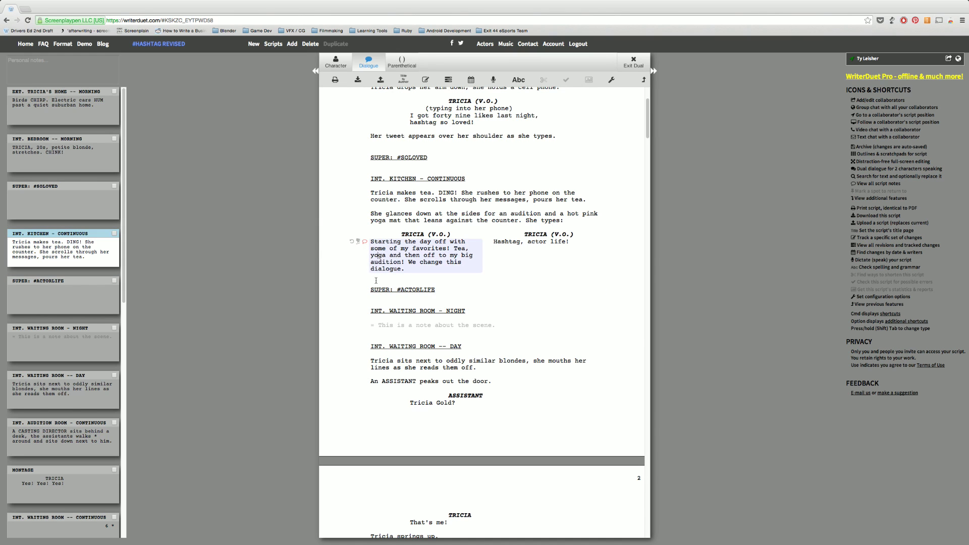
click(351, 243)
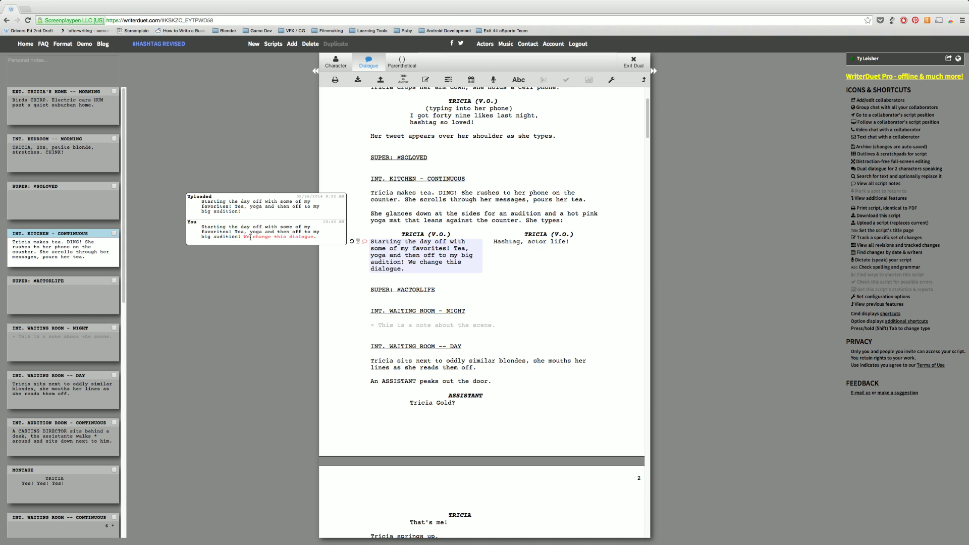
mouse_move(206, 202)
click(343, 203)
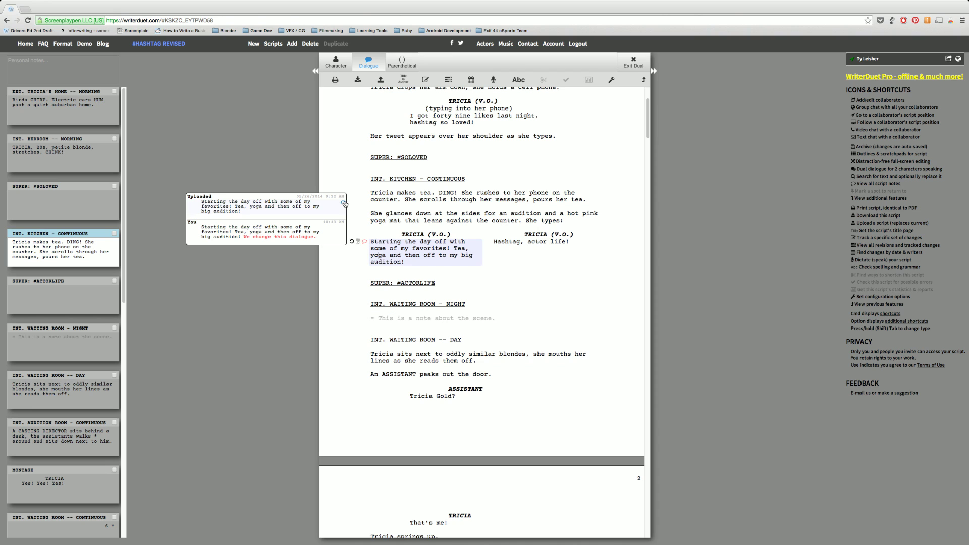
click(478, 204)
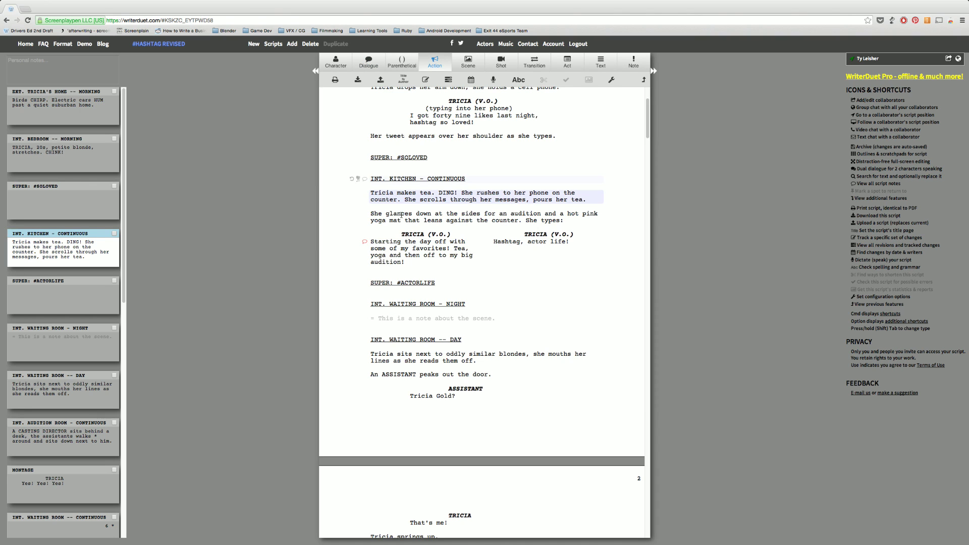
Open the empty media URL field for the 'She glances down' action line in the kitchen scene.
click(358, 214)
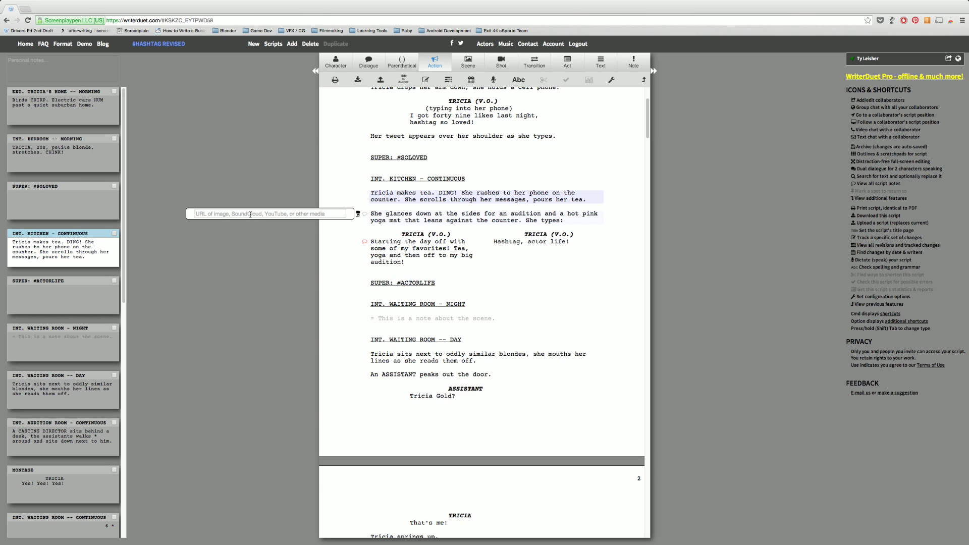
click(371, 229)
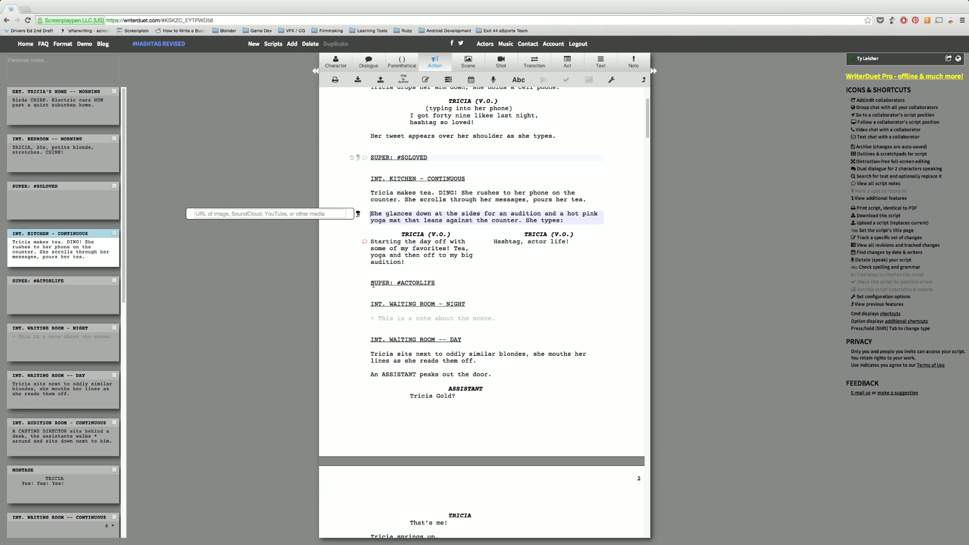